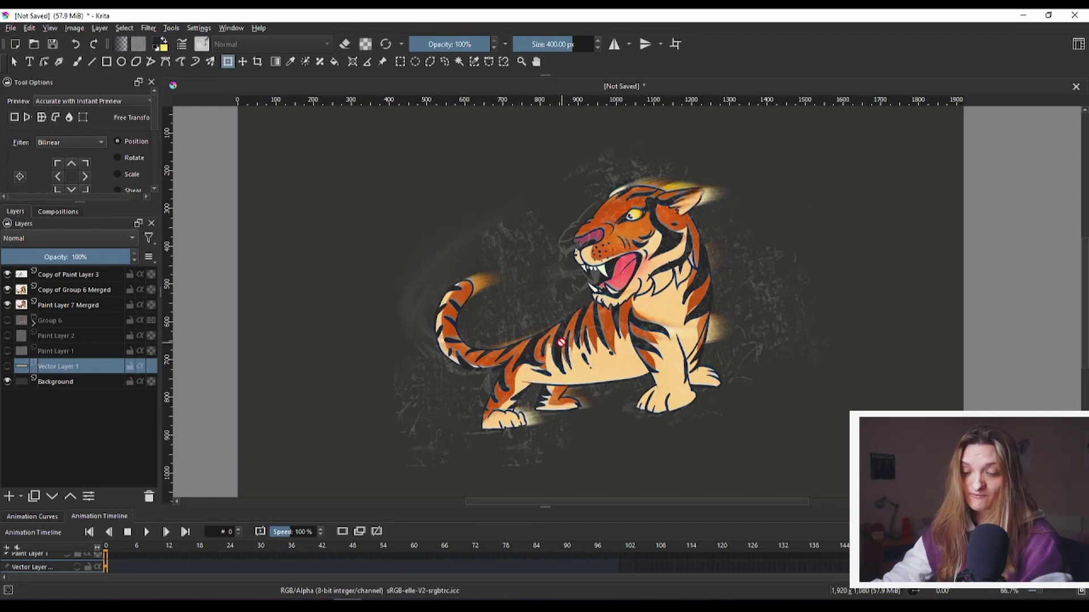
Tilt the canvas view to -30 and 30 degrees, reset it level, and recentre the tiger
{"action": "scroll", "coordinate": [561, 342], "scroll_direction": "up", "scroll_amount": 5}
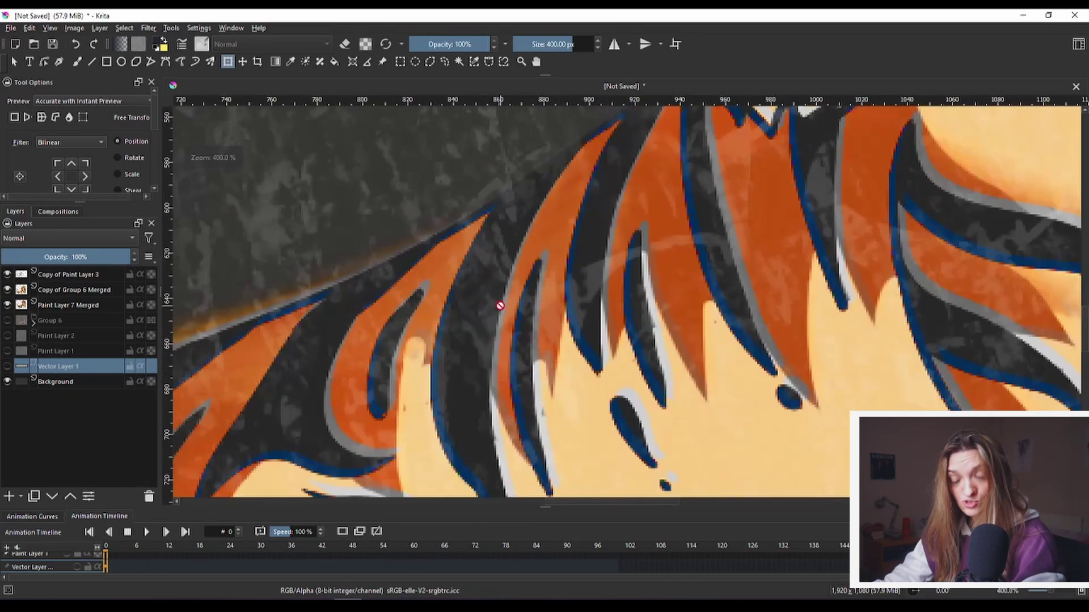
{"action": "scroll", "coordinate": [499, 307], "scroll_direction": "down", "scroll_amount": 6}
{"action": "key", "text": "4"}
{"action": "key", "text": "4"}
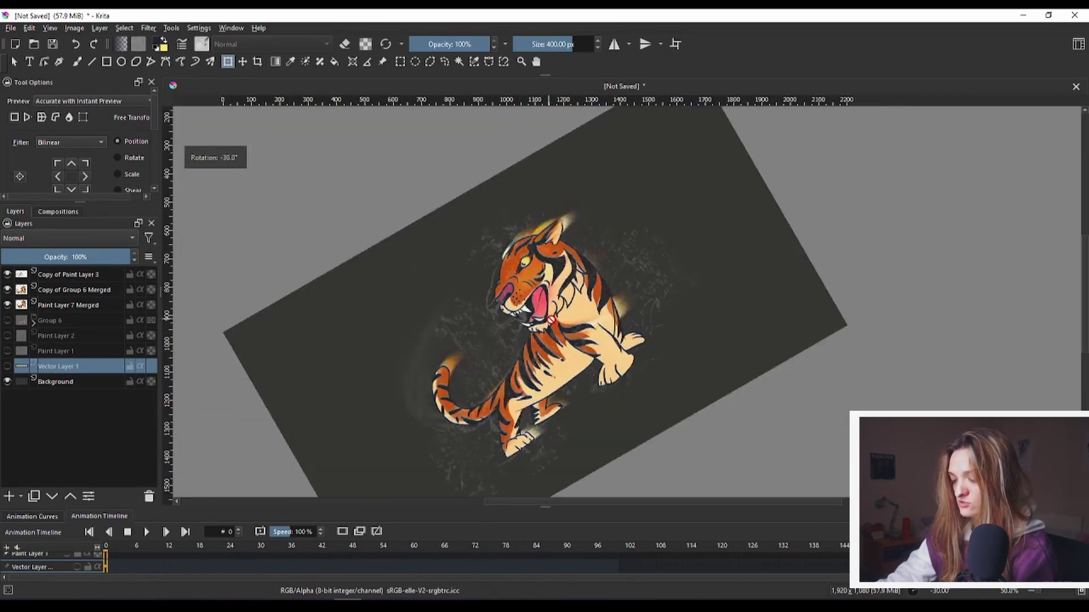
{"action": "key", "text": "6"}
{"action": "key", "text": "6"}
{"action": "key", "text": "6"}
{"action": "key", "text": "6"}
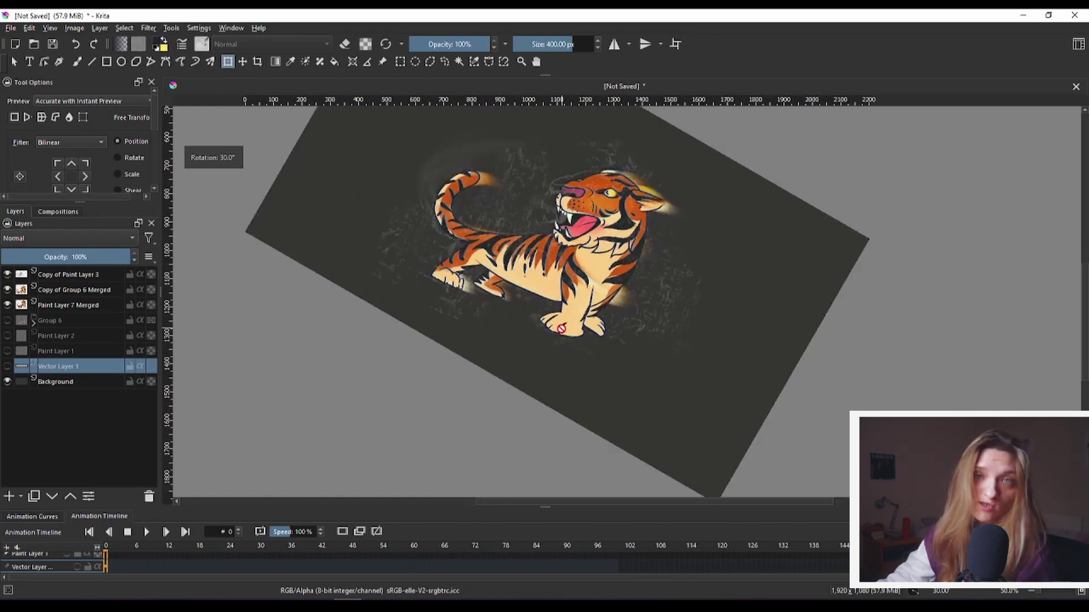
{"action": "scroll", "coordinate": [561, 329], "scroll_direction": "down", "scroll_amount": 3}
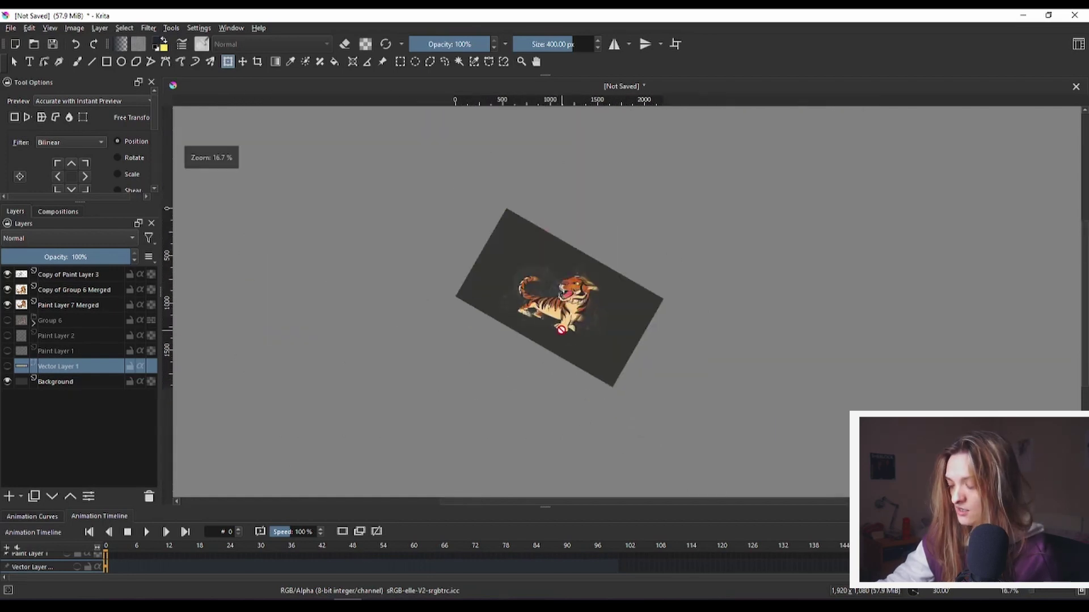
{"action": "scroll", "coordinate": [561, 328], "scroll_direction": "up", "scroll_amount": 5}
{"action": "scroll", "coordinate": [560, 329], "scroll_direction": "down", "scroll_amount": 5}
{"action": "scroll", "coordinate": [571, 337], "scroll_direction": "up", "scroll_amount": 1}
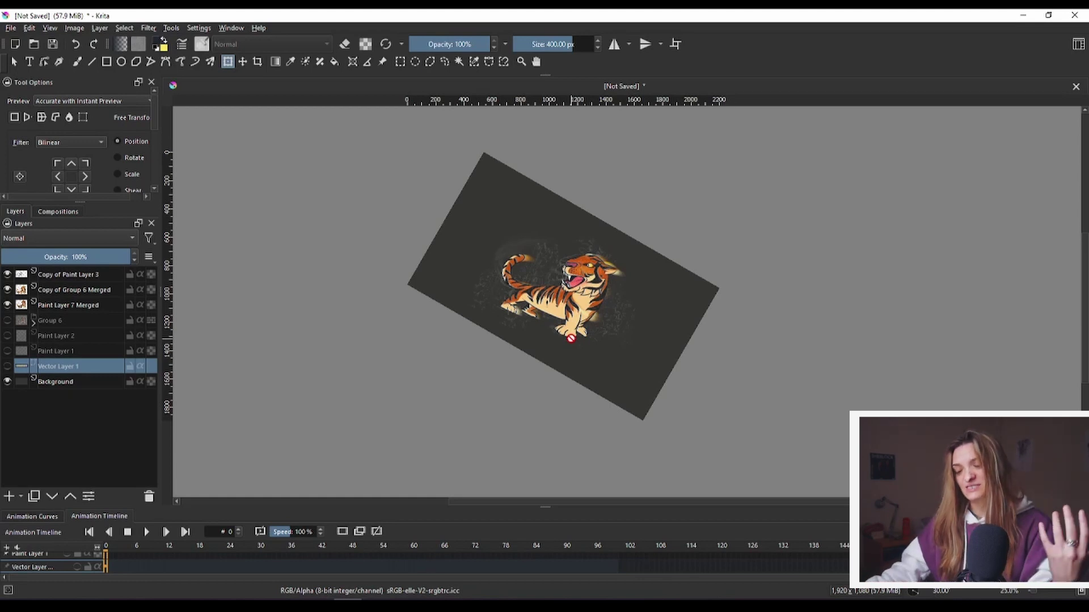
{"action": "scroll", "coordinate": [629, 284], "scroll_direction": "up", "scroll_amount": 2}
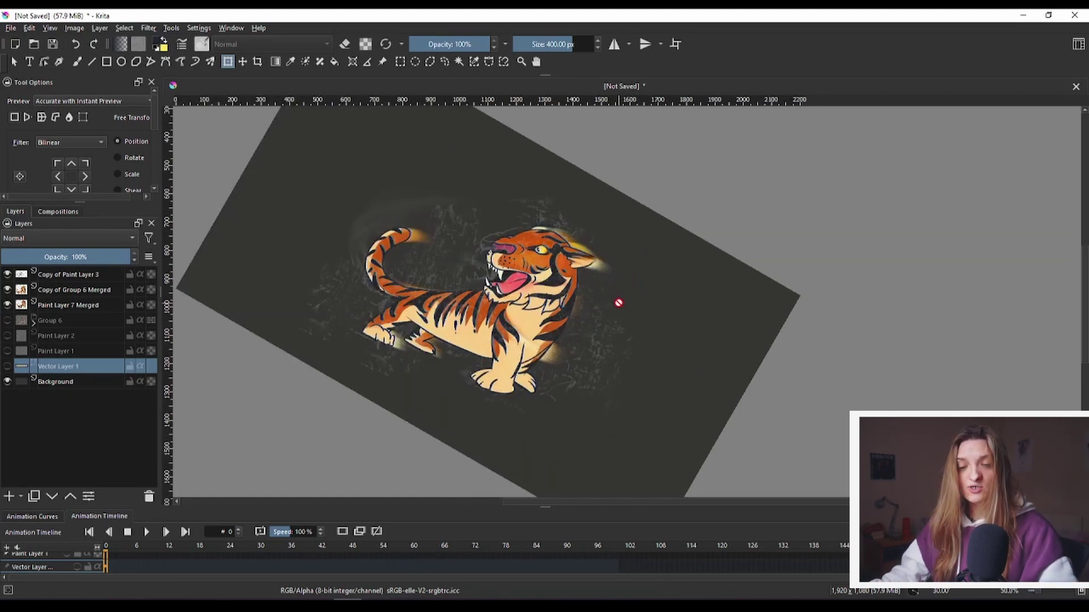
{"action": "key", "text": "5"}
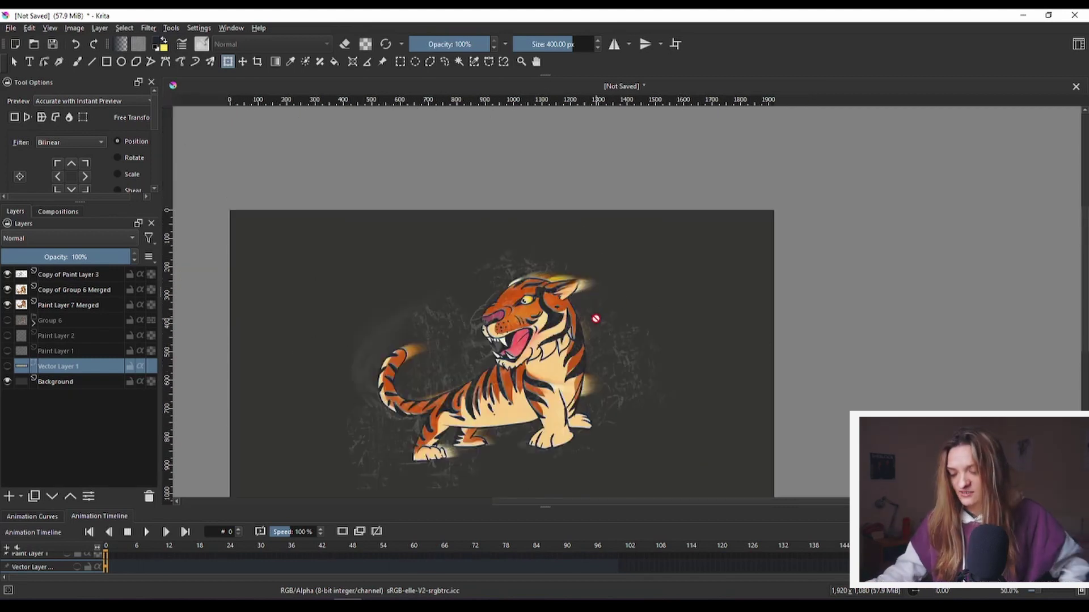
{"action": "left_click_drag", "start_coordinate": [595, 319], "coordinate": [667, 254]}
{"action": "scroll", "coordinate": [621, 325], "scroll_direction": "up", "scroll_amount": 1}
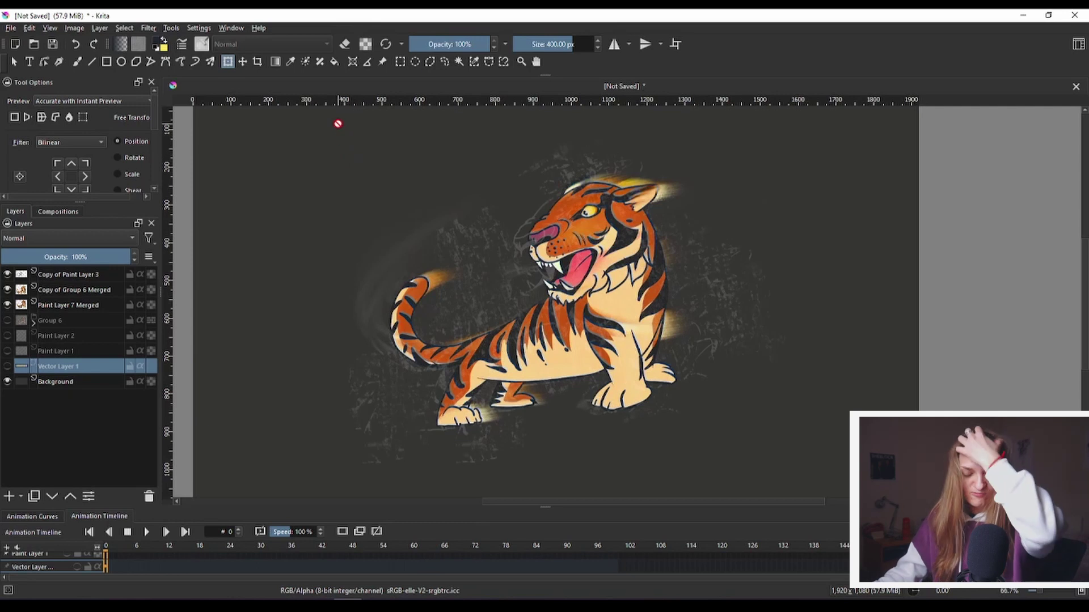
Show the Recorder docker from Settings > Dockers, capturing every 10 sec as JPEG
{"action": "left_click", "coordinate": [199, 27]}
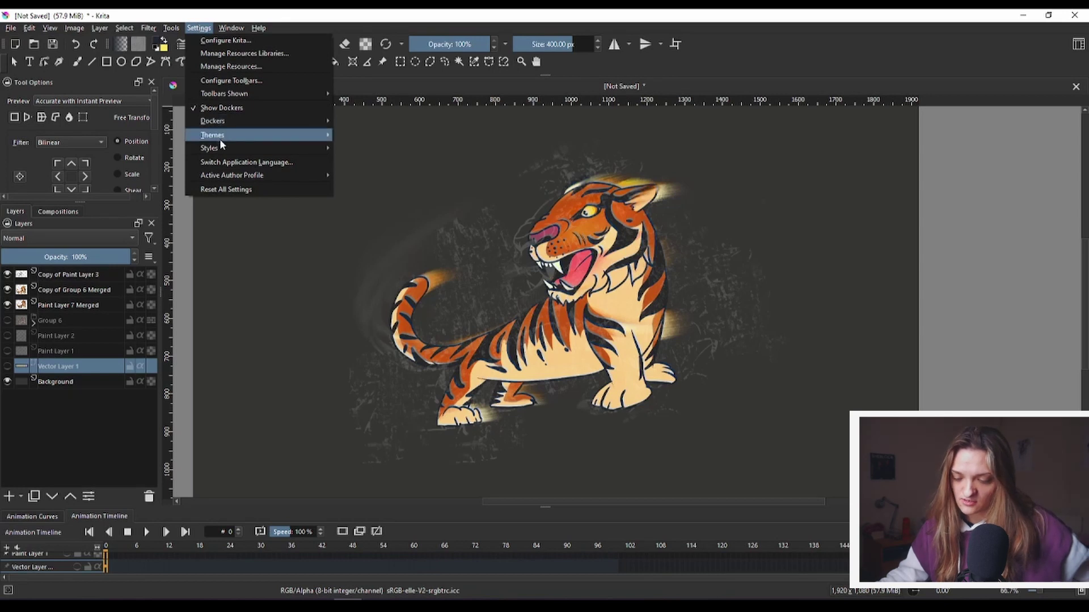
{"action": "mouse_move", "coordinate": [227, 123]}
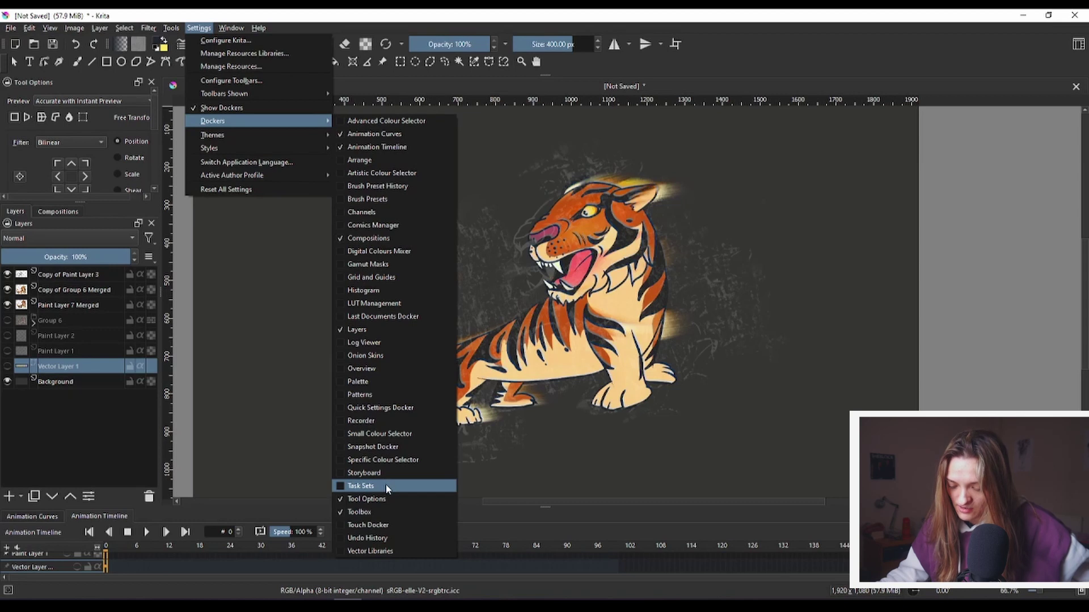
{"action": "left_click", "coordinate": [387, 424]}
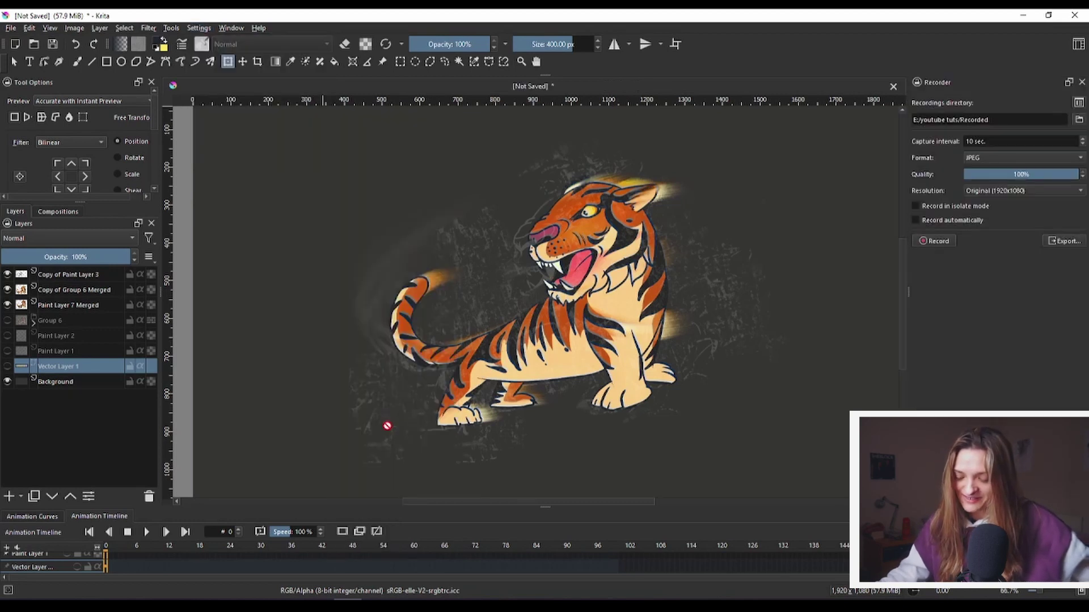
{"action": "left_click_drag", "start_coordinate": [688, 316], "coordinate": [673, 318]}
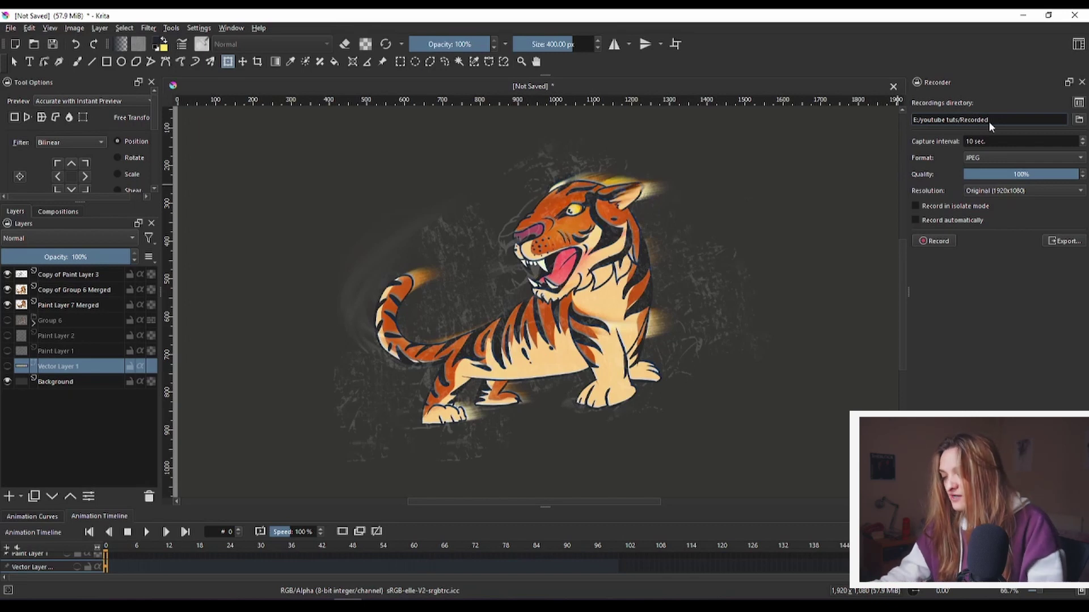
{"action": "left_click", "coordinate": [982, 164]}
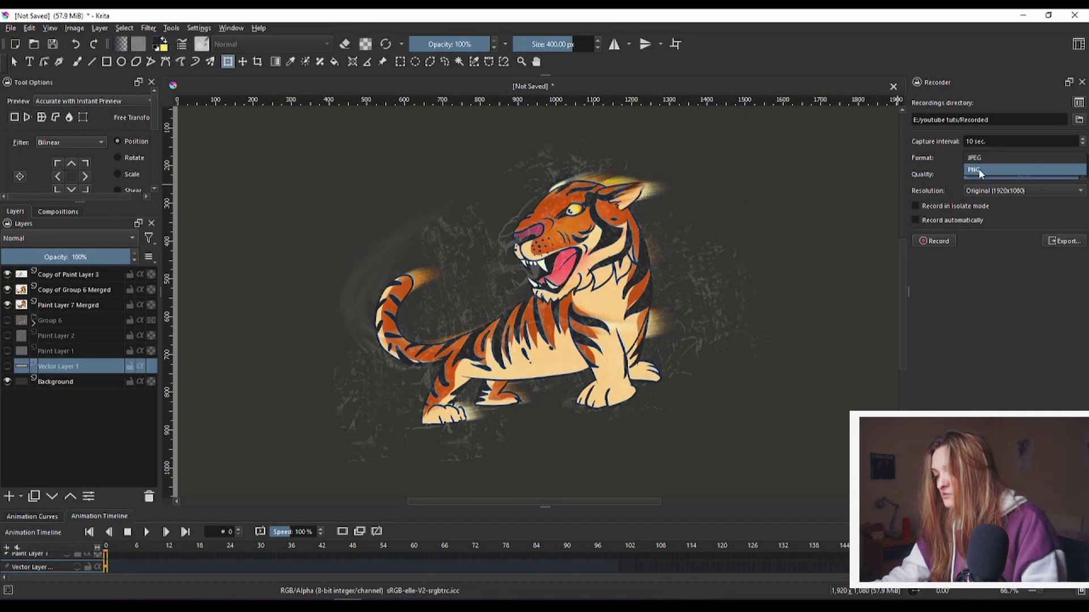
{"action": "left_click", "coordinate": [961, 336]}
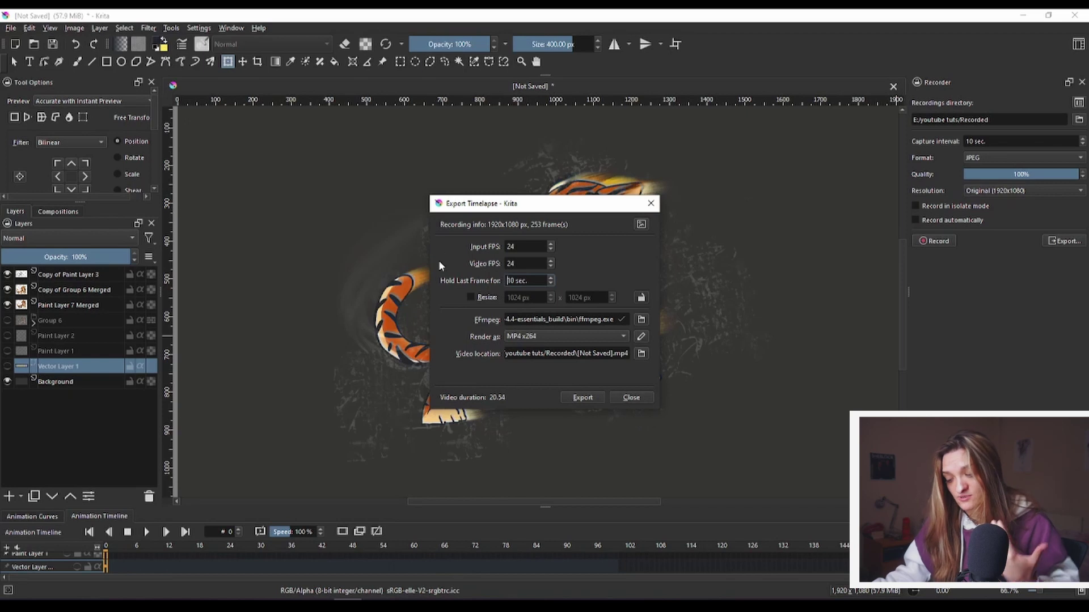
Close the Export Timelapse dialog without exporting
{"action": "left_click", "coordinate": [630, 397]}
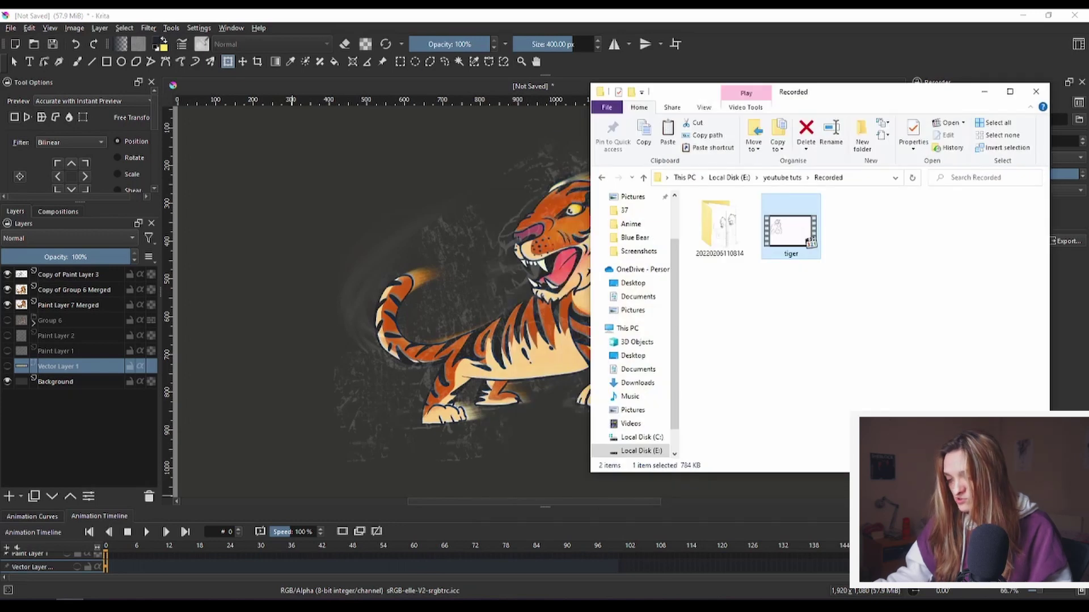
{"action": "left_click", "coordinate": [723, 294]}
{"action": "left_click", "coordinate": [719, 253]}
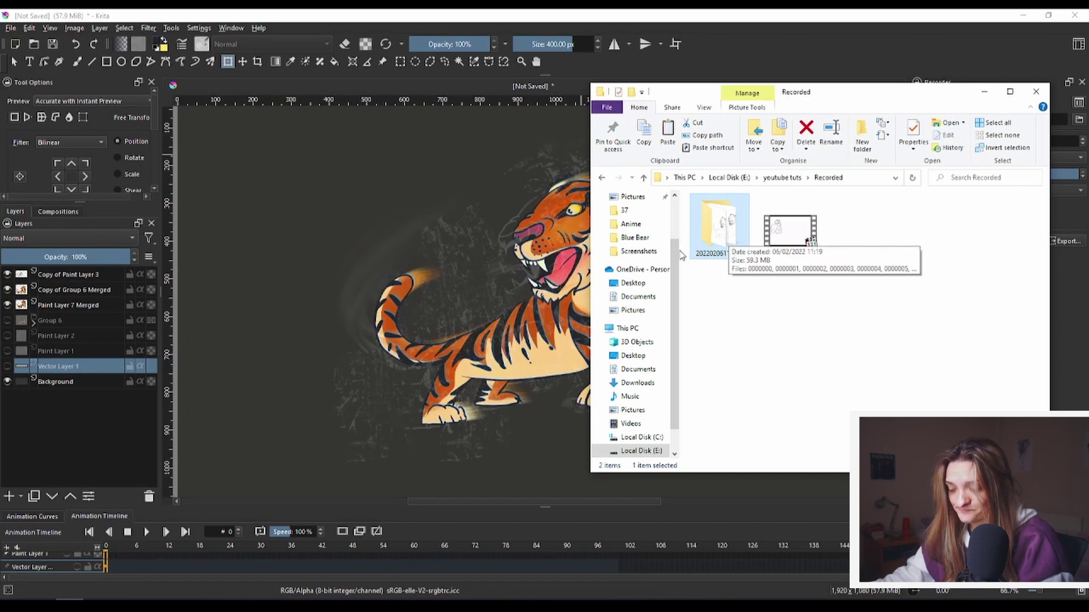
{"action": "double_click", "coordinate": [729, 248]}
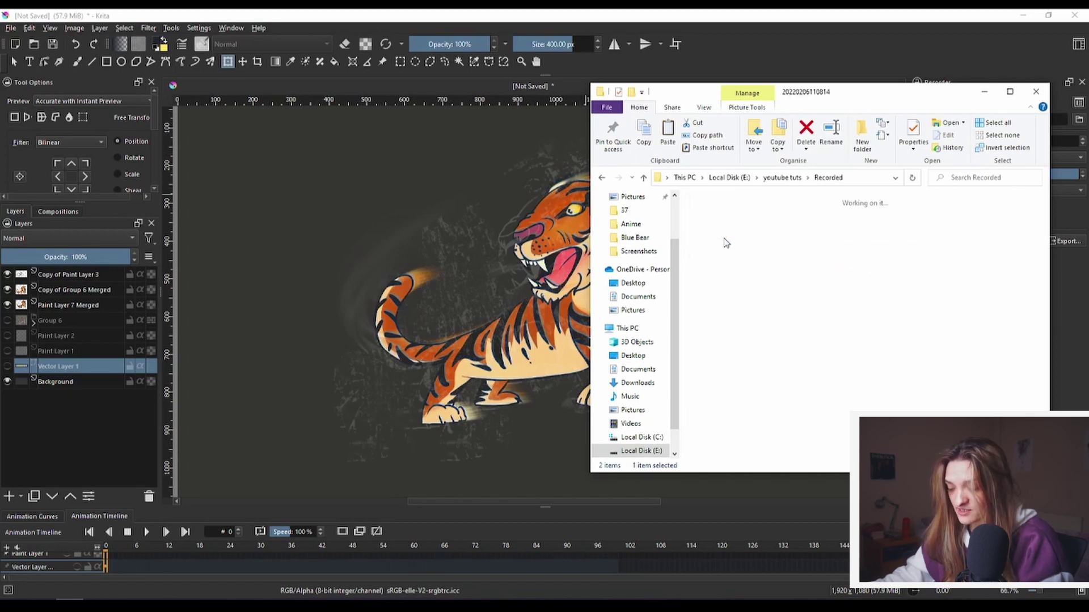
Scroll through the 253 JPG frames and select the first one, 0000000
{"action": "scroll", "coordinate": [794, 334], "scroll_direction": "down", "scroll_amount": 6}
{"action": "scroll", "coordinate": [806, 343], "scroll_direction": "down", "scroll_amount": 4}
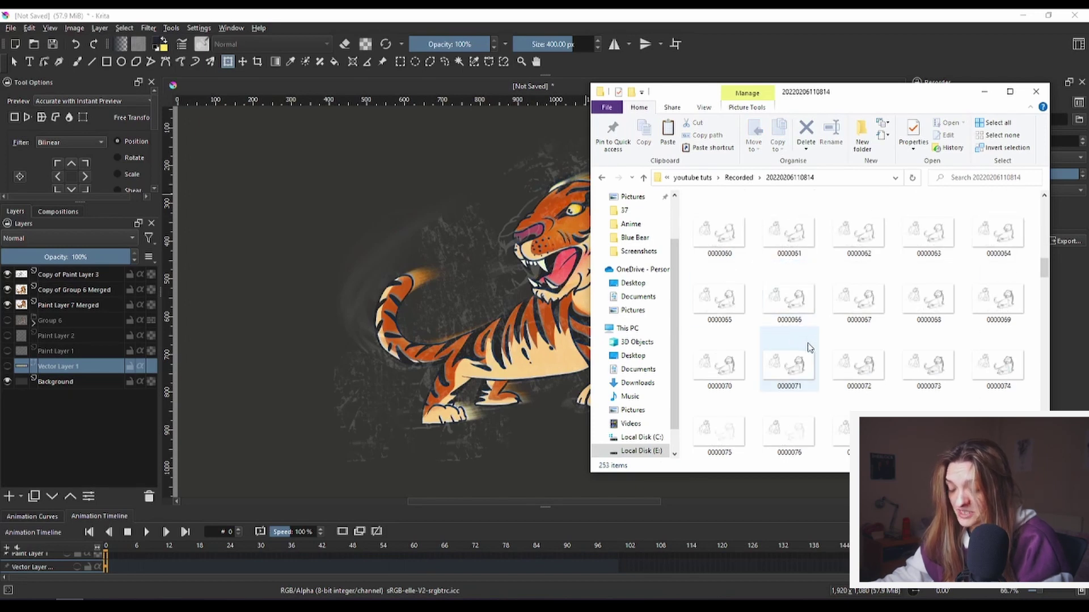
{"action": "scroll", "coordinate": [805, 328], "scroll_direction": "down", "scroll_amount": 8}
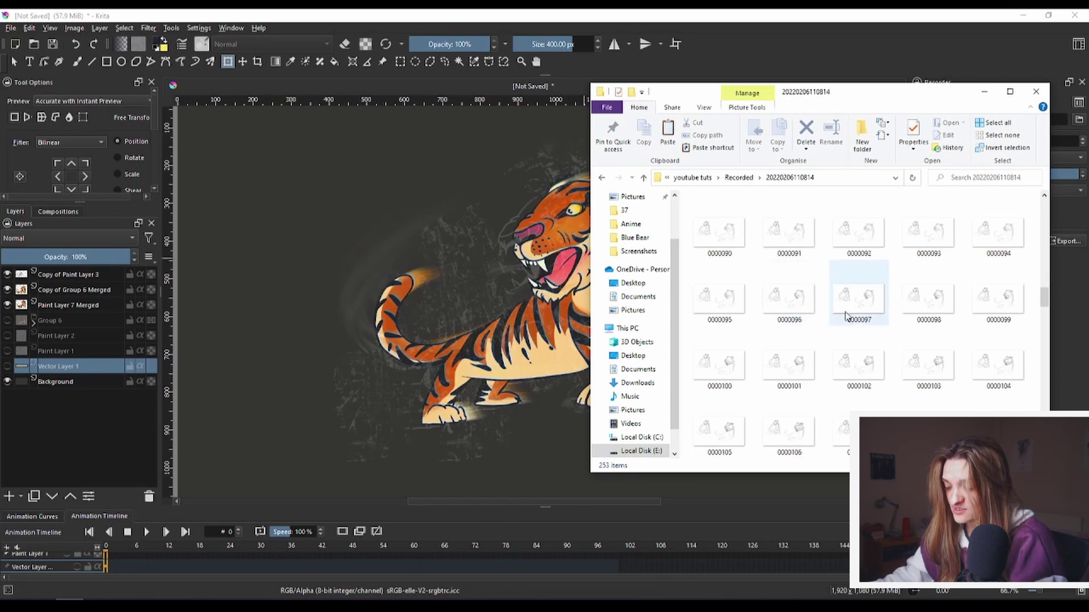
{"action": "scroll", "coordinate": [851, 334], "scroll_direction": "down", "scroll_amount": 6}
{"action": "scroll", "coordinate": [850, 340], "scroll_direction": "down", "scroll_amount": 18}
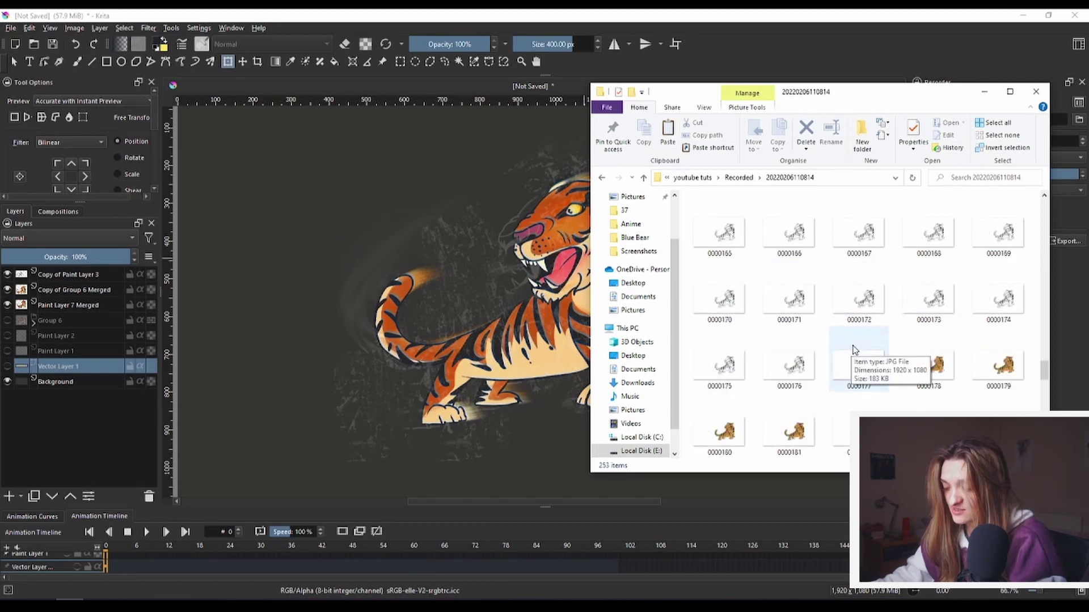
{"action": "scroll", "coordinate": [854, 350], "scroll_direction": "down", "scroll_amount": 5}
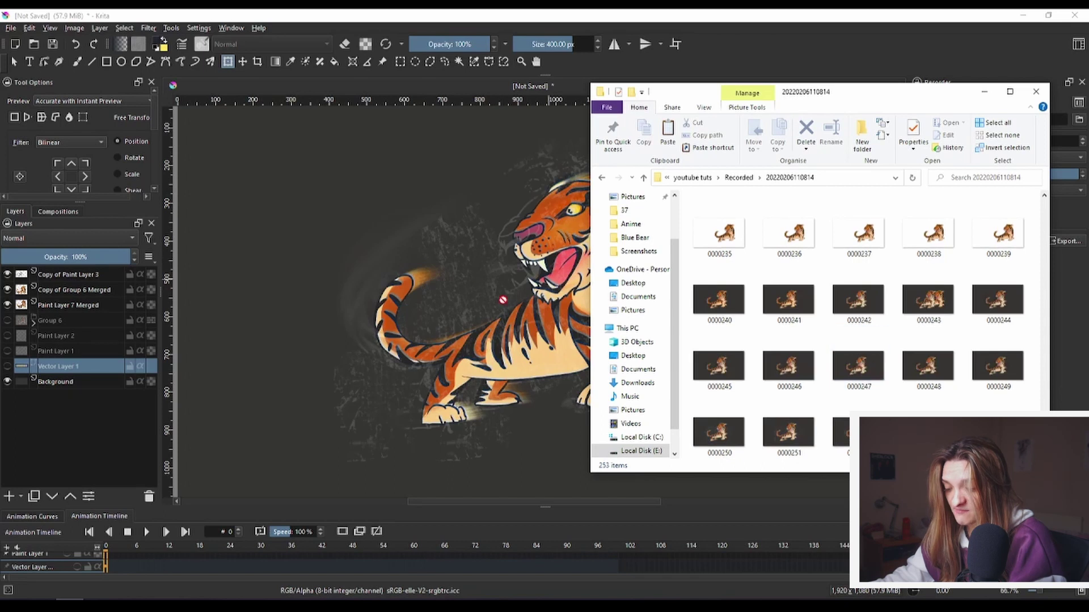
{"action": "scroll", "coordinate": [837, 356], "scroll_direction": "up", "scroll_amount": 20}
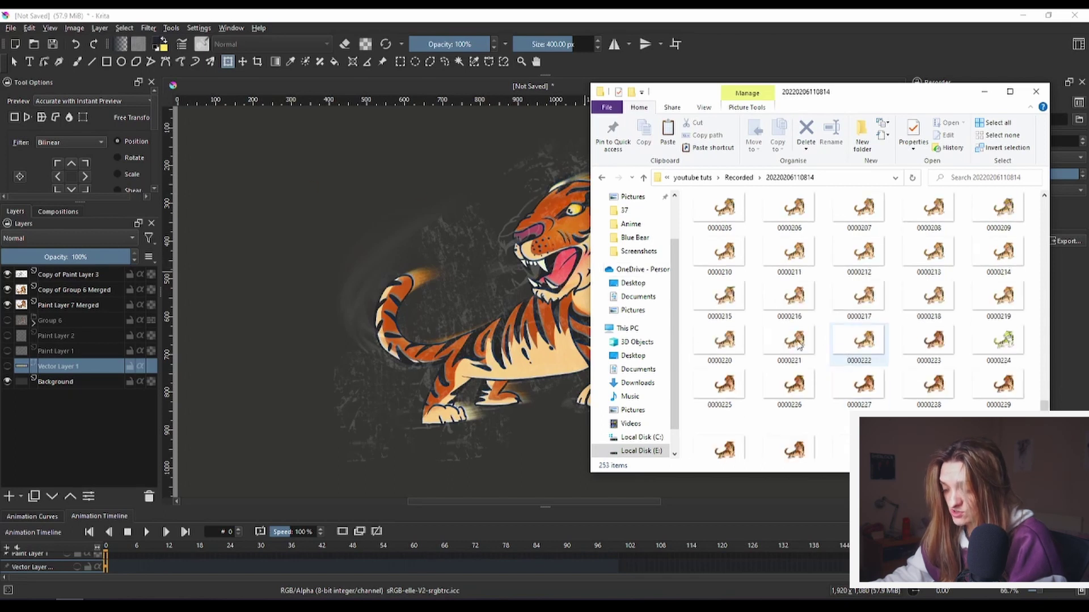
{"action": "scroll", "coordinate": [828, 352], "scroll_direction": "up", "scroll_amount": 6}
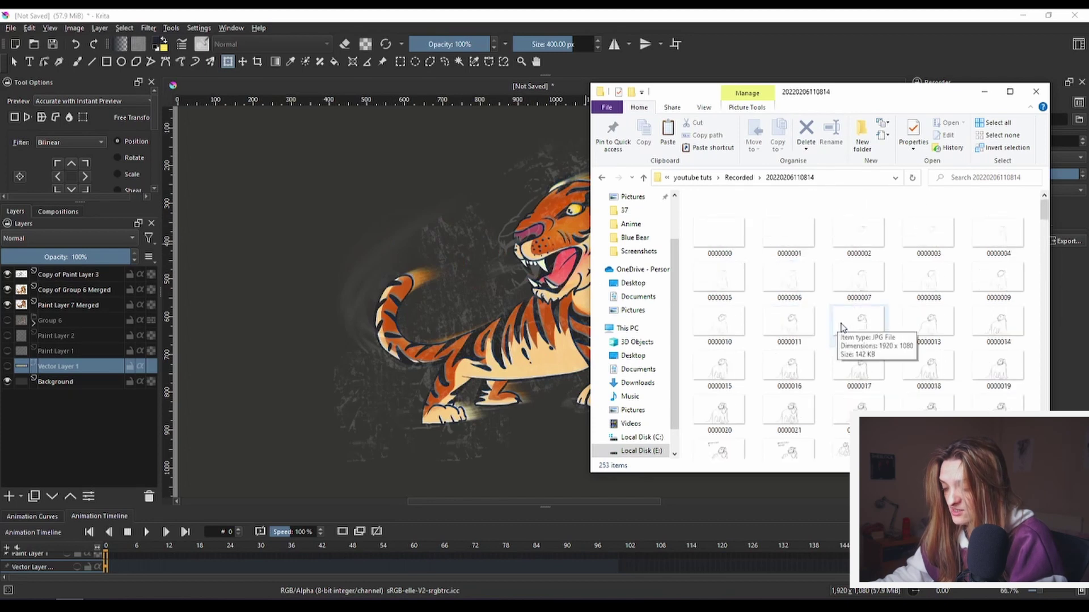
{"action": "scroll", "coordinate": [788, 295], "scroll_direction": "up", "scroll_amount": 17}
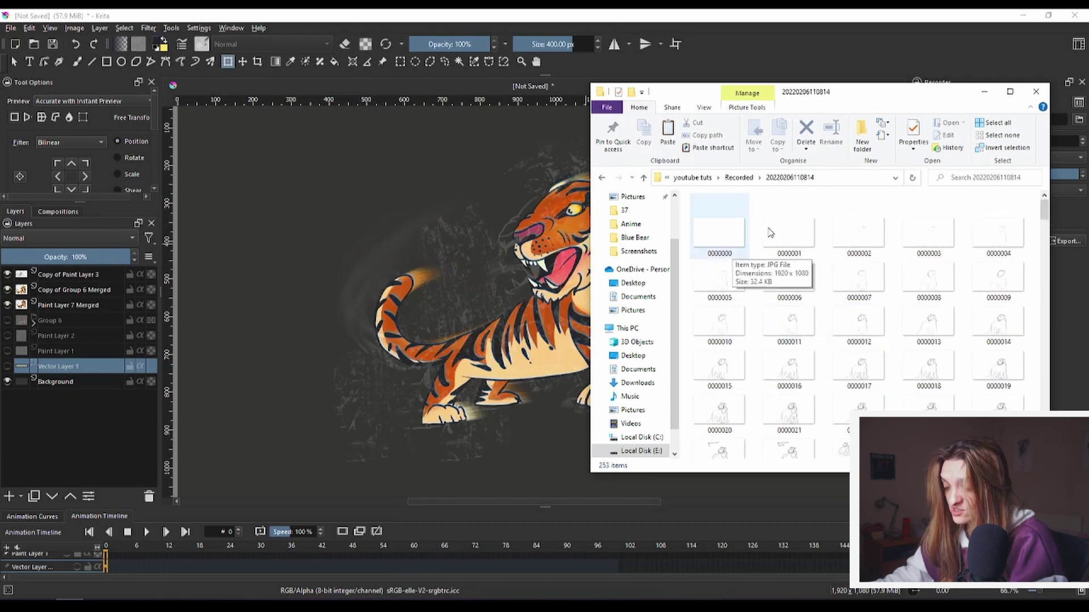
{"action": "left_click", "coordinate": [725, 233]}
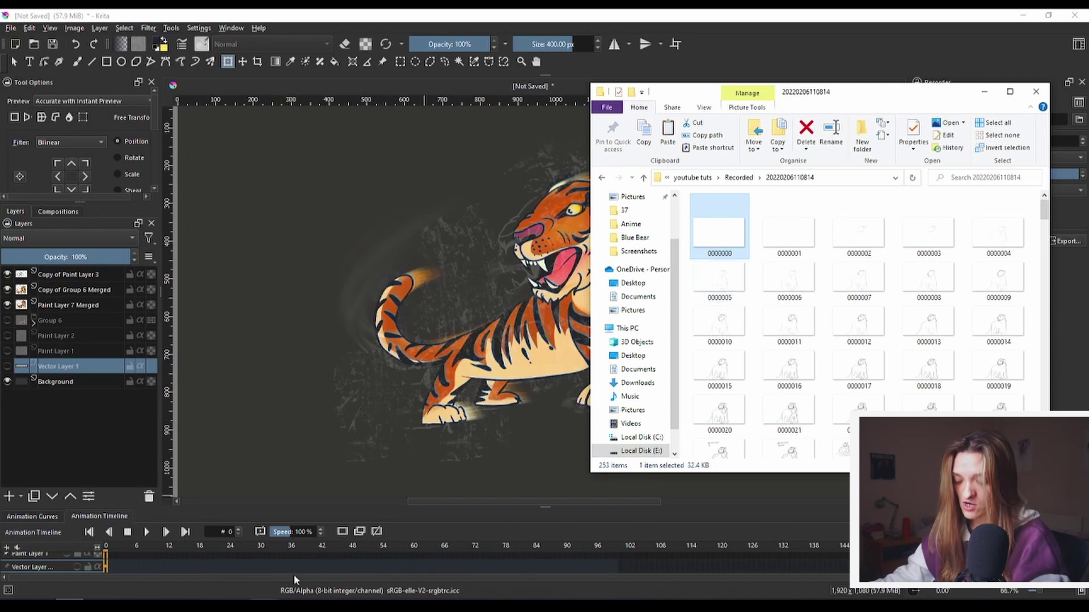
{"action": "mouse_move", "coordinate": [374, 606]}
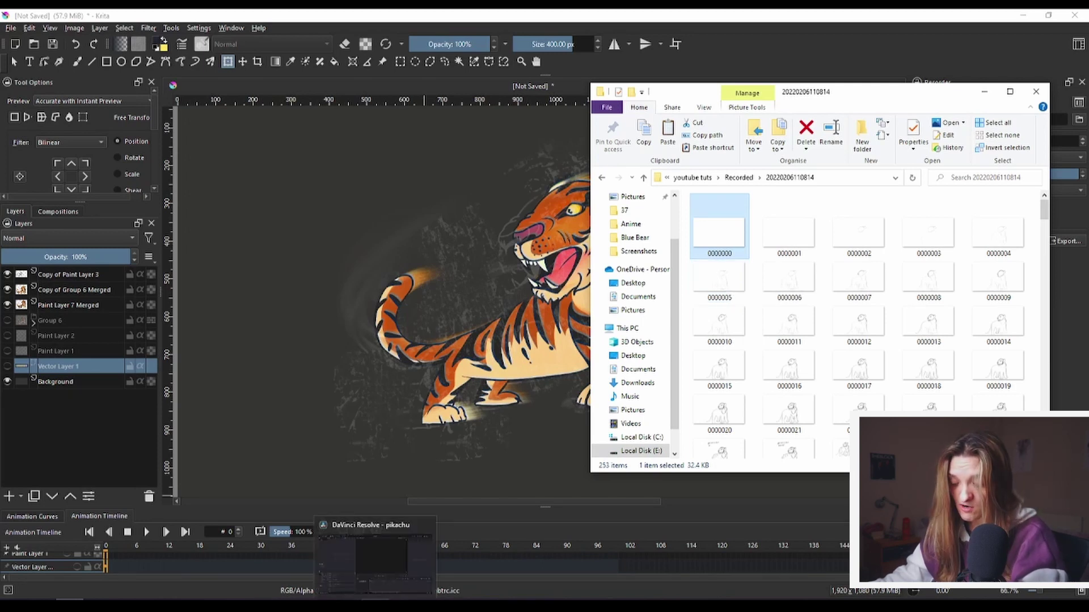
Switch to the empty pikachu project in DaVinci Resolve, then bring the frames folder back
{"action": "left_click", "coordinate": [374, 562]}
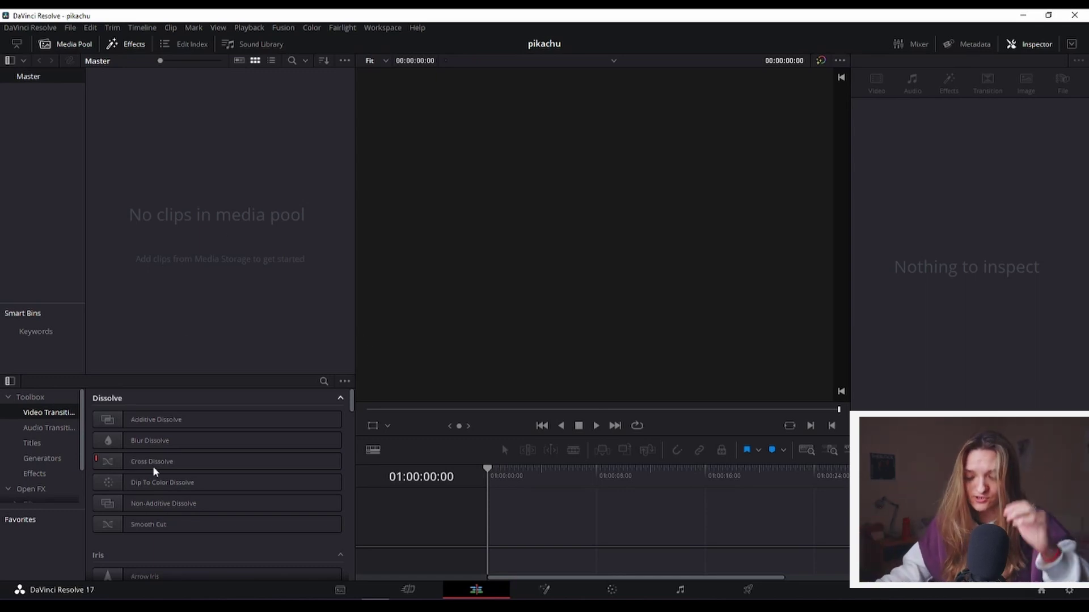
{"action": "key", "text": "alt+Tab"}
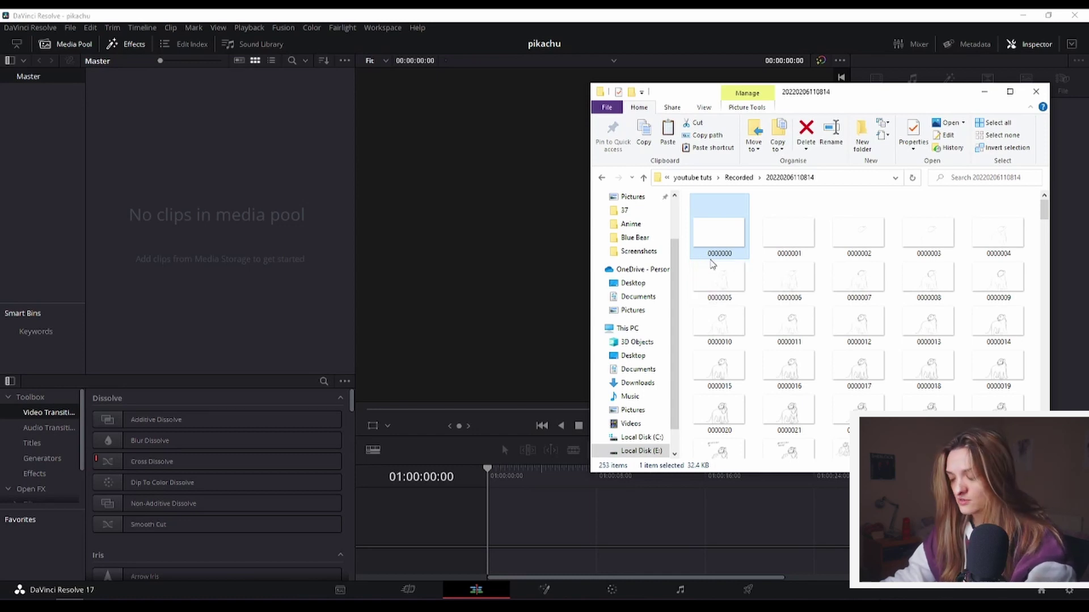
Select all 253 tiger frames and drag them into the Media Pool as one sequence
{"action": "scroll", "coordinate": [713, 263], "scroll_direction": "down", "scroll_amount": 15}
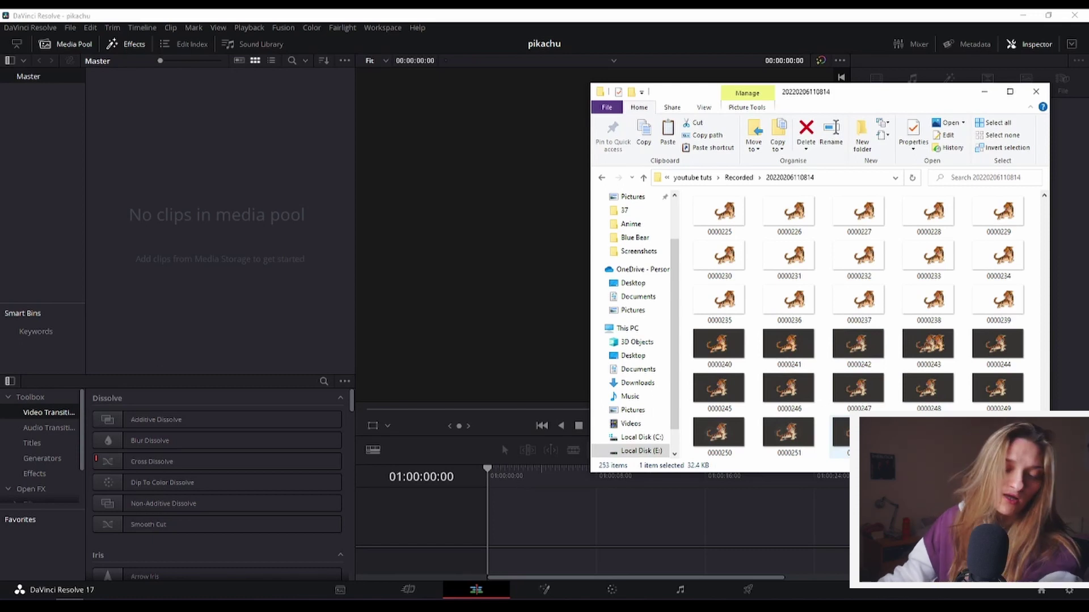
{"action": "key", "text": "ctrl+a"}
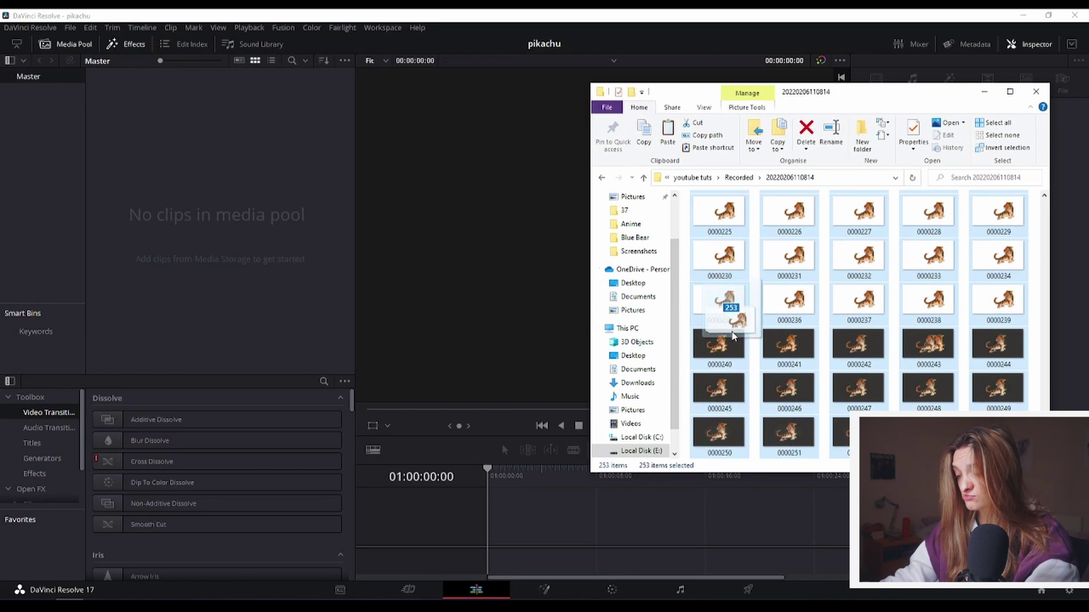
{"action": "left_click_drag", "start_coordinate": [732, 335], "coordinate": [214, 195]}
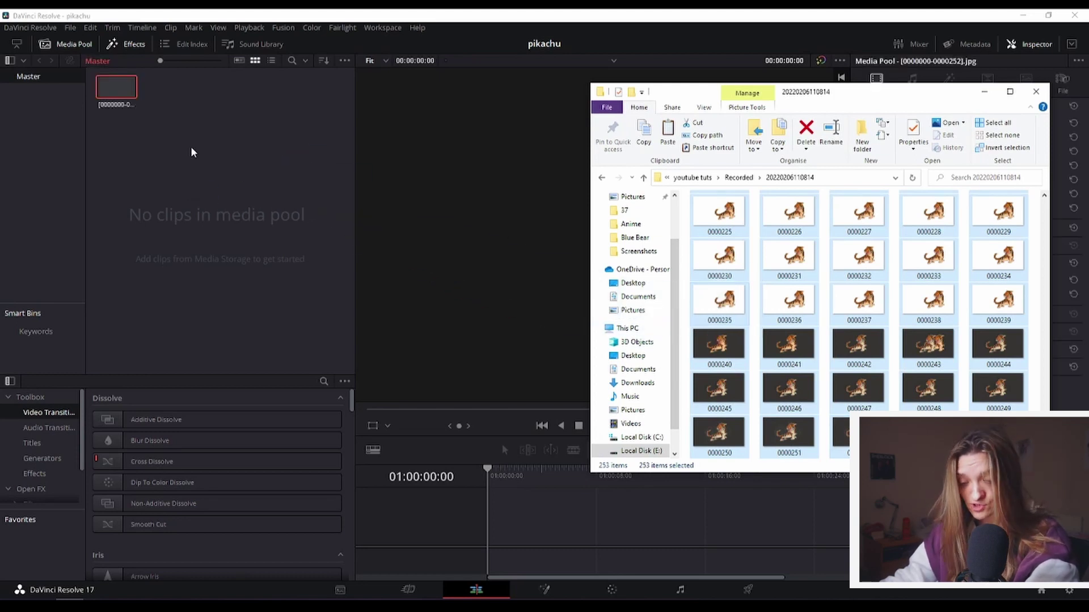
{"action": "left_click", "coordinate": [988, 95]}
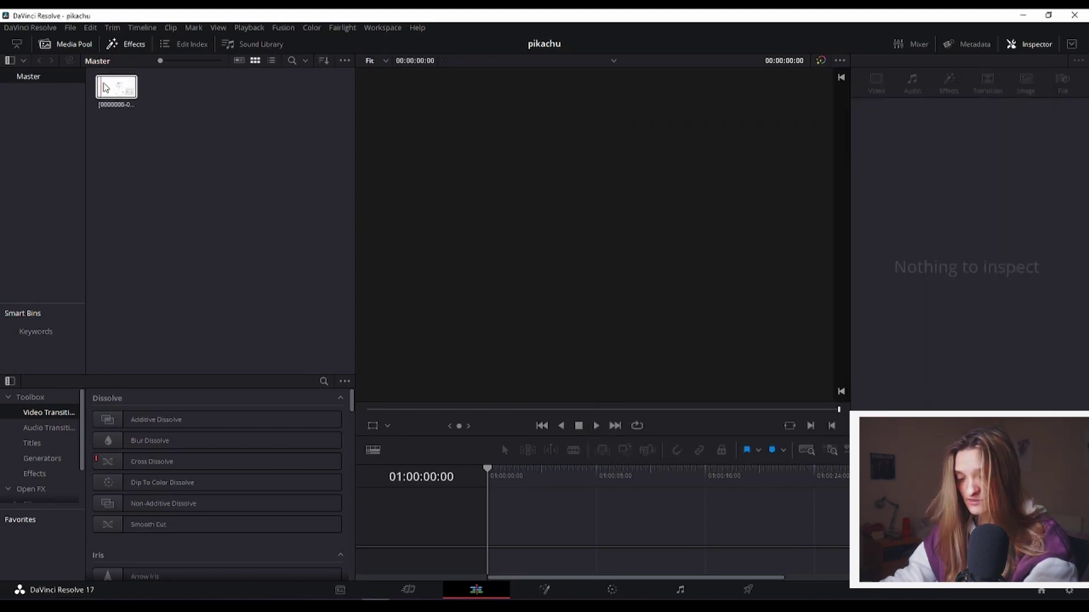
{"action": "left_click_drag", "start_coordinate": [108, 86], "coordinate": [488, 518]}
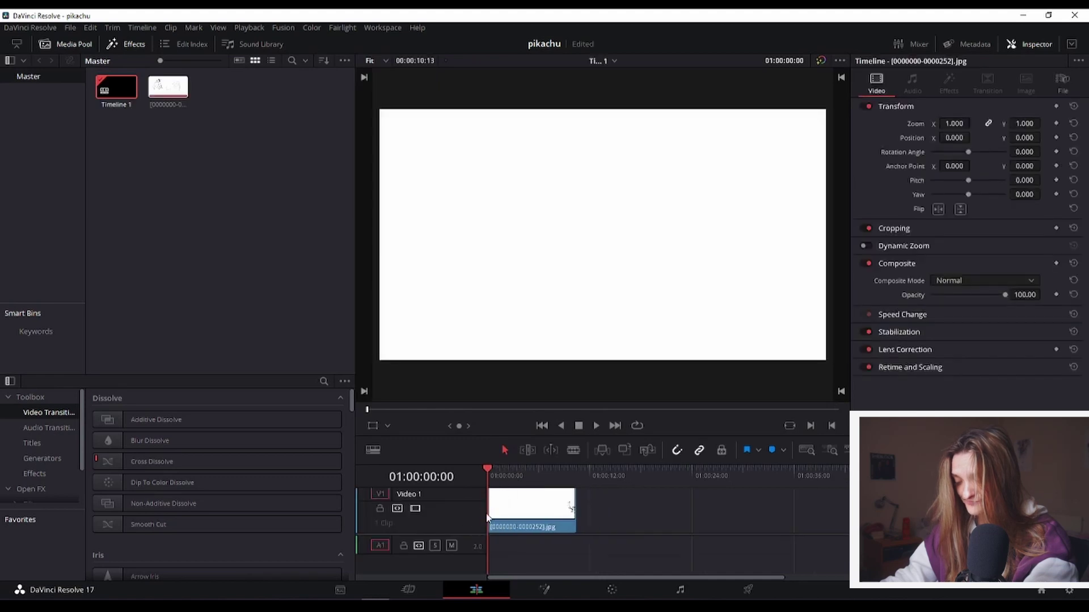
{"action": "left_click", "coordinate": [596, 426]}
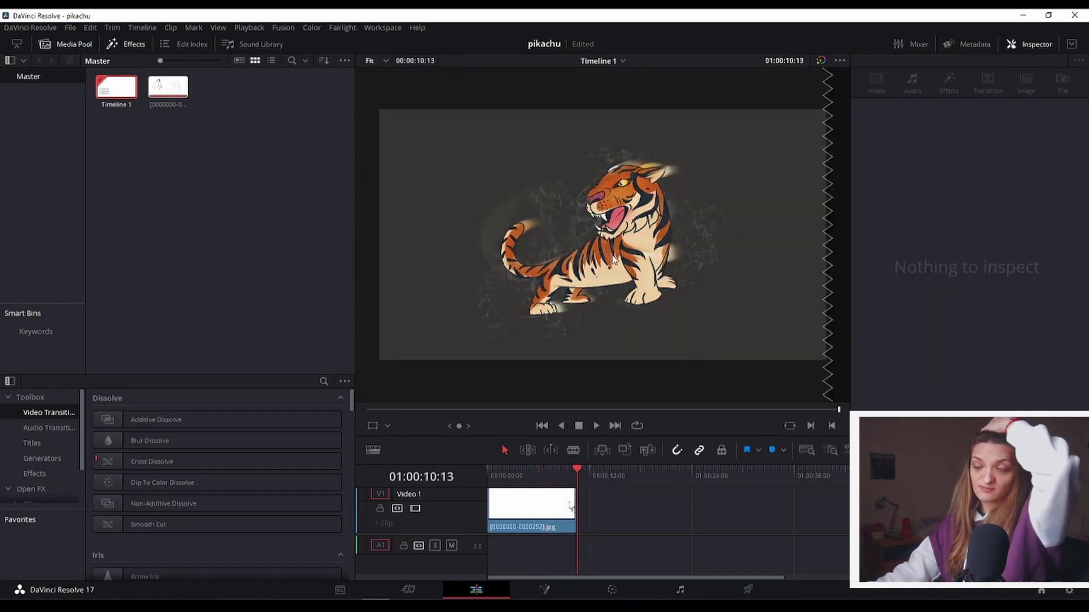
{"action": "key", "text": "alt+Tab"}
Select the tiger video in the Recorded folder, then scrub Timeline 1 back to a coloured-tiger frame
{"action": "left_click", "coordinate": [737, 178]}
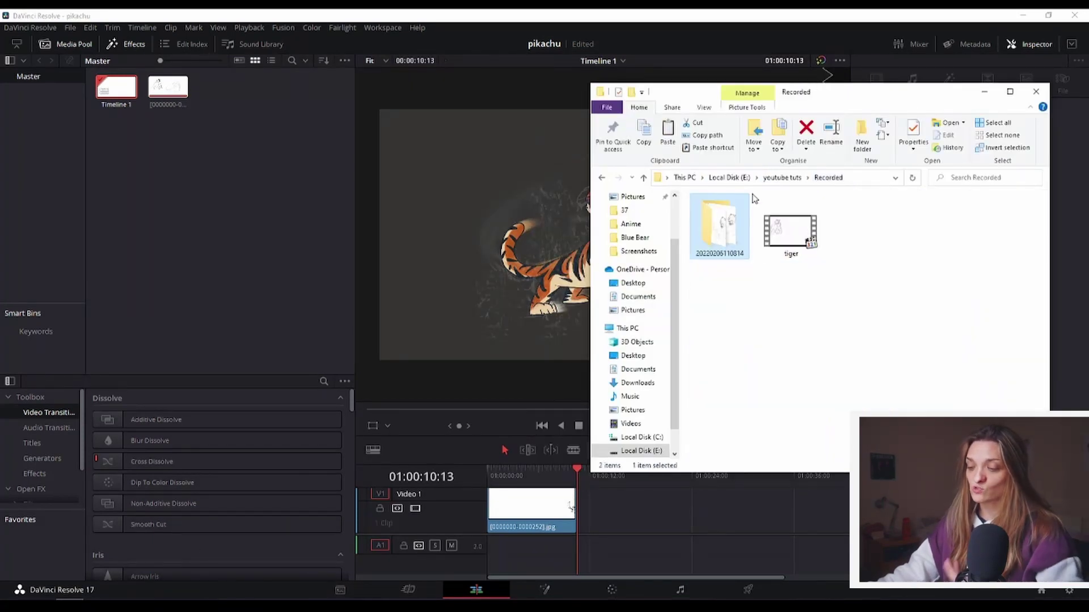
{"action": "left_click", "coordinate": [787, 247]}
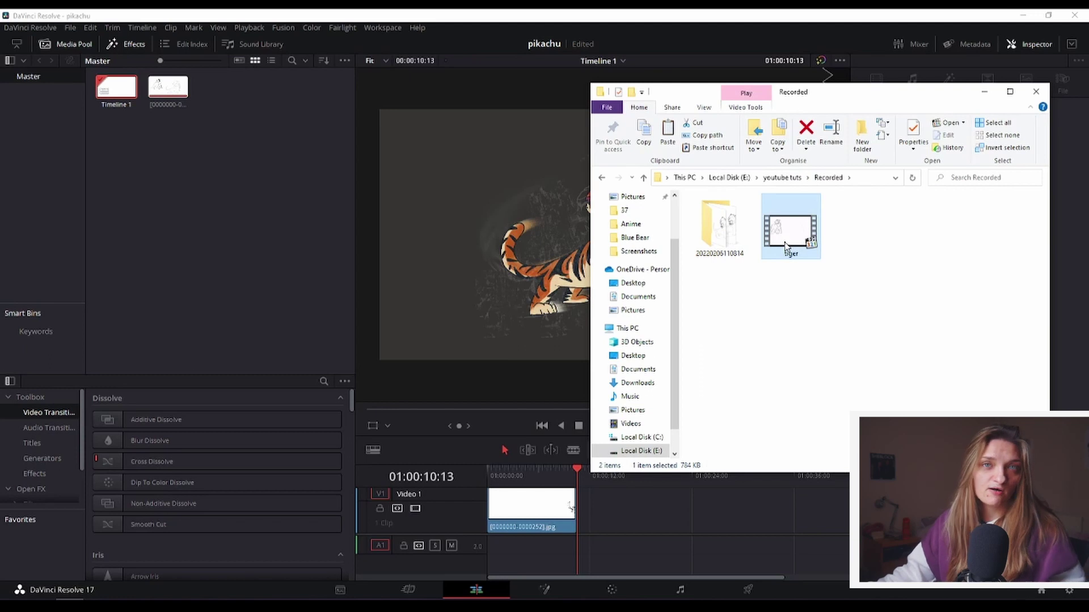
{"action": "left_click", "coordinate": [168, 182]}
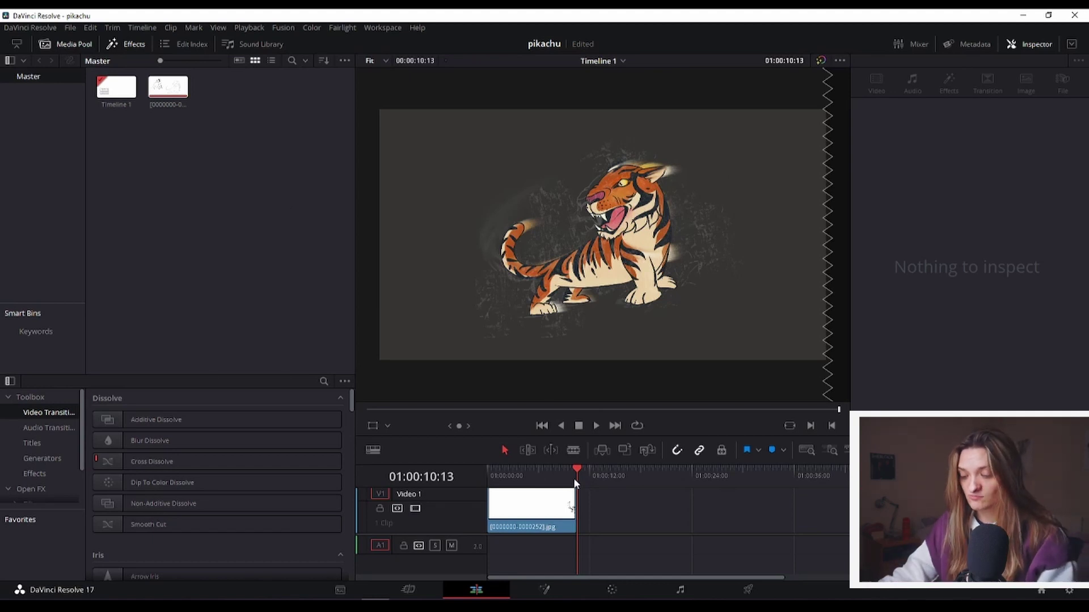
{"action": "mouse_move", "coordinate": [566, 474]}
{"action": "left_mouse_down"}
{"action": "mouse_move", "coordinate": [519, 473]}
{"action": "mouse_move", "coordinate": [555, 474]}
{"action": "left_mouse_up"}
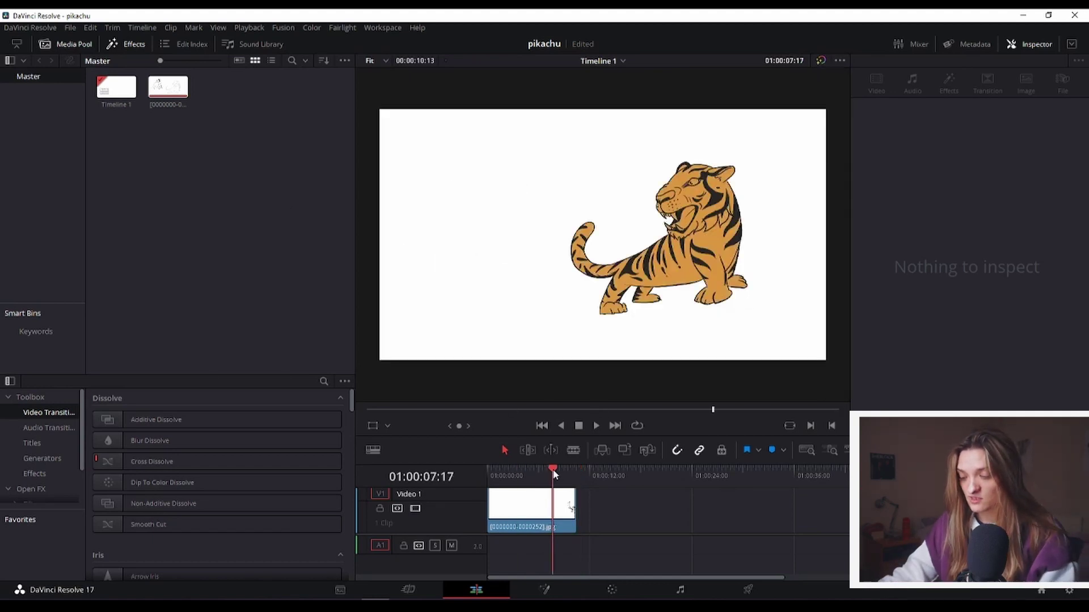
On the Deliver page, browse the Codec and Format lists, ending on MXF OP-Atom with DNxHR
{"action": "left_click", "coordinate": [748, 590]}
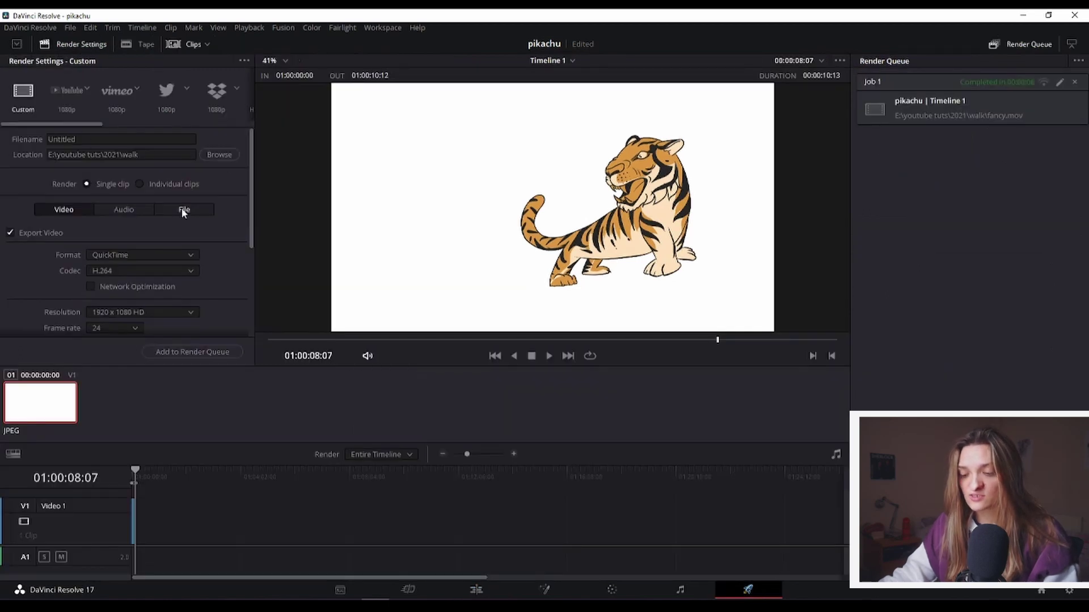
{"action": "scroll", "coordinate": [137, 244], "scroll_direction": "down", "scroll_amount": 2}
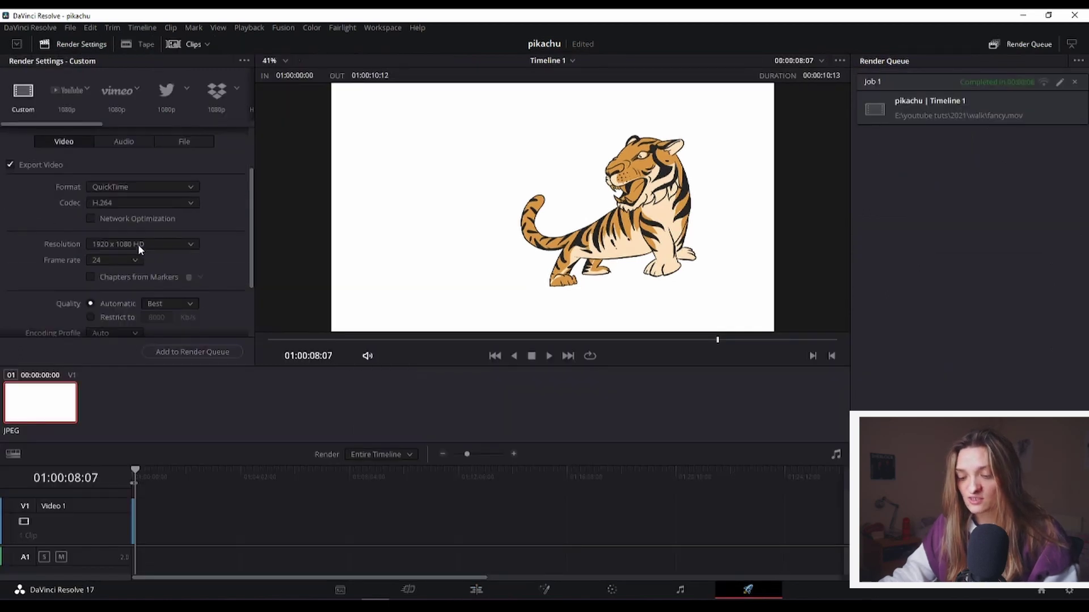
{"action": "left_click", "coordinate": [121, 202]}
{"action": "left_click", "coordinate": [116, 187]}
{"action": "left_click", "coordinate": [116, 188]}
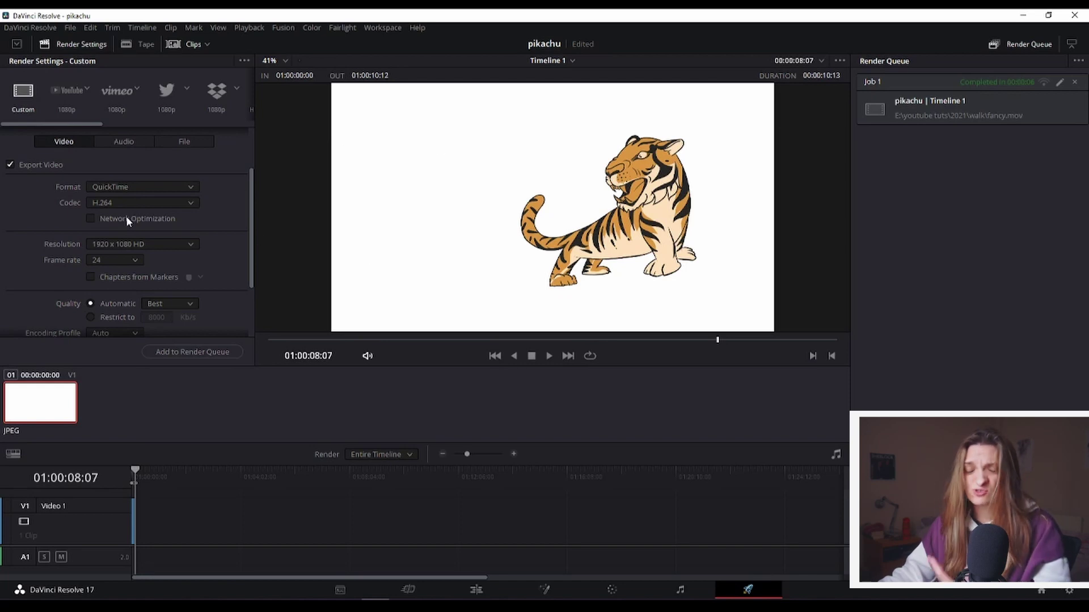
{"action": "scroll", "coordinate": [167, 228], "scroll_direction": "up", "scroll_amount": 4}
{"action": "scroll", "coordinate": [167, 228], "scroll_direction": "up", "scroll_amount": 3}
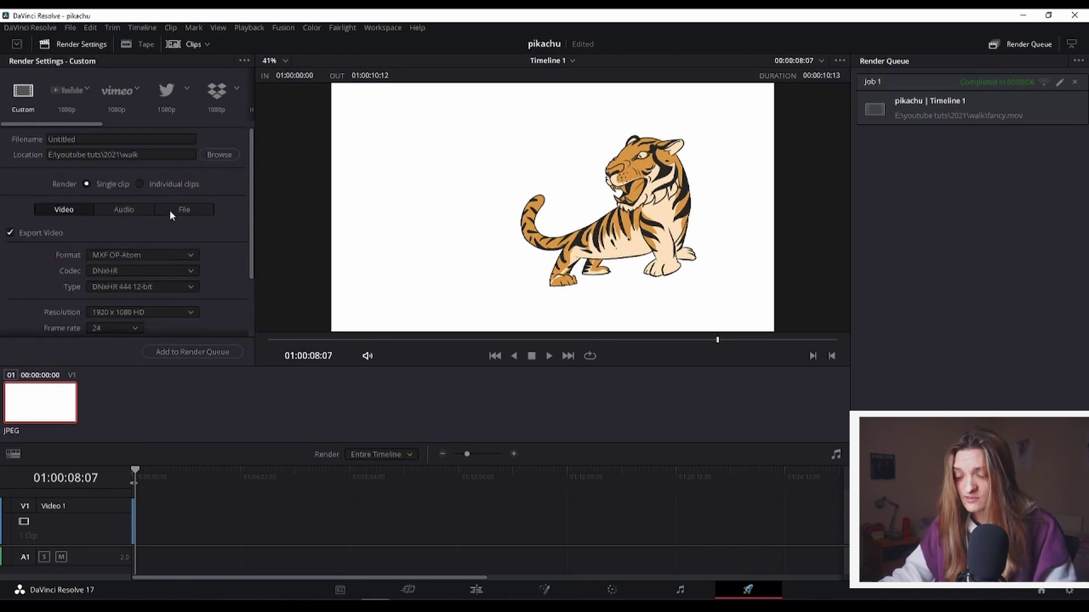
{"action": "left_click", "coordinate": [495, 589]}
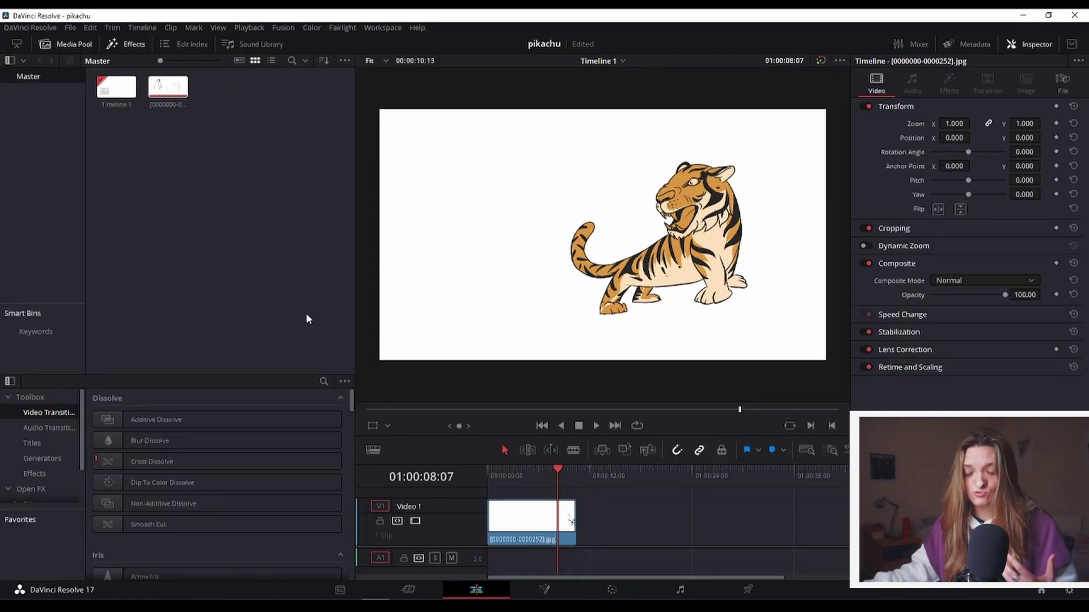
{"action": "key", "text": "alt+Tab"}
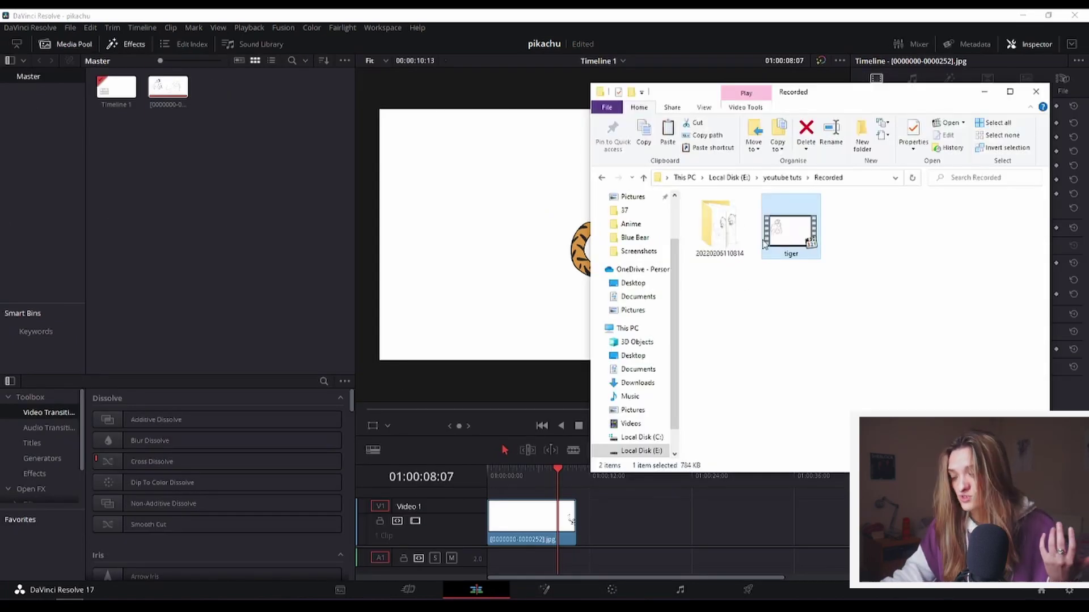
{"action": "double_click", "coordinate": [718, 225]}
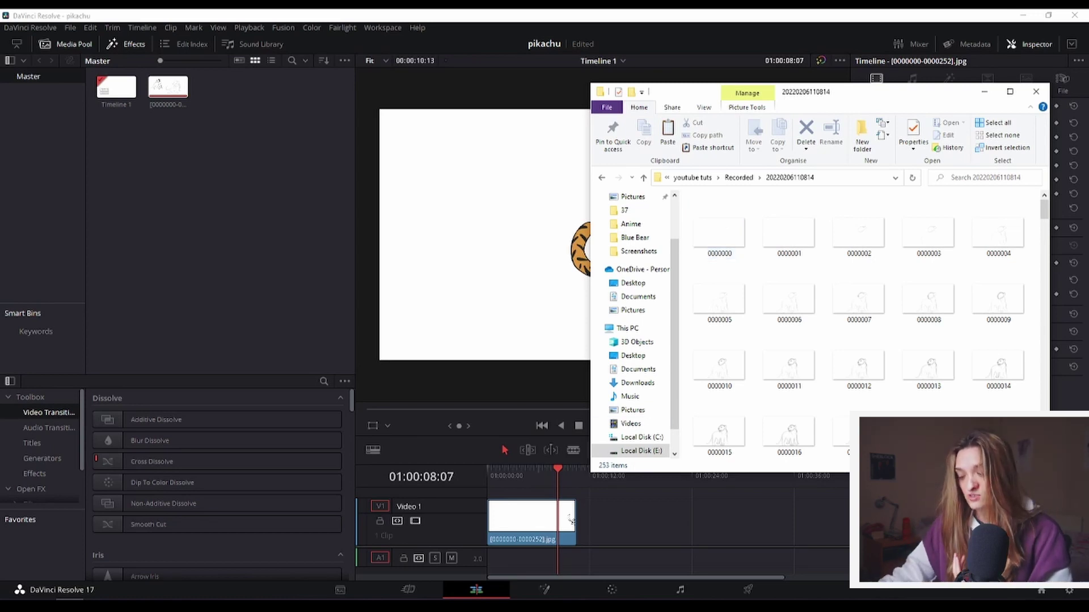
{"action": "key", "text": "alt+Tab"}
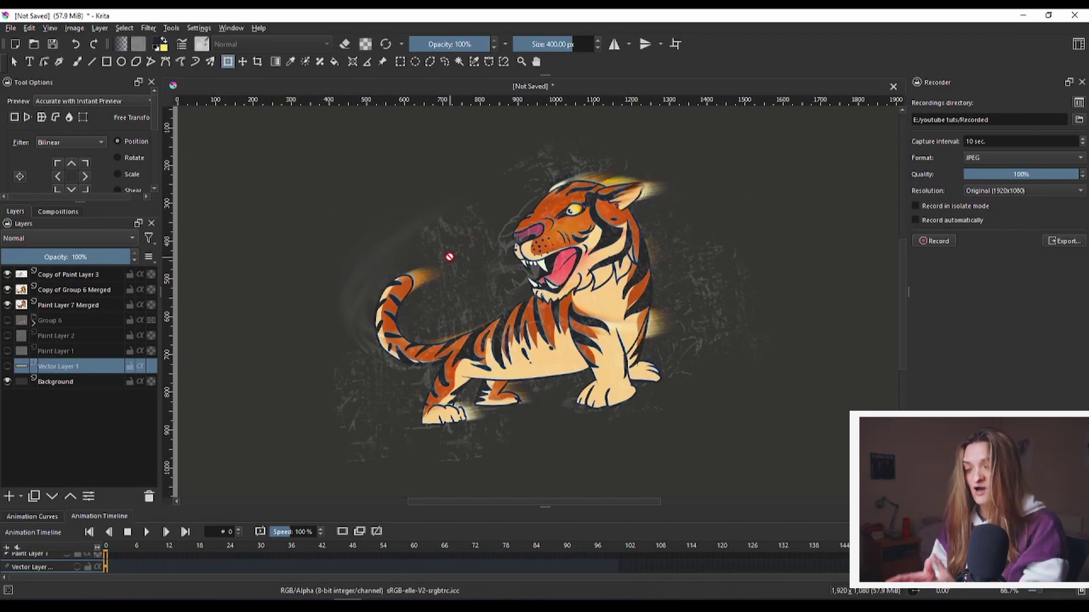
Zoom out to see the whole tiger canvas, then select the tiger video in the Recorded folder
{"action": "scroll", "coordinate": [425, 263], "scroll_direction": "up", "scroll_amount": 3}
{"action": "scroll", "coordinate": [425, 262], "scroll_direction": "down", "scroll_amount": 5}
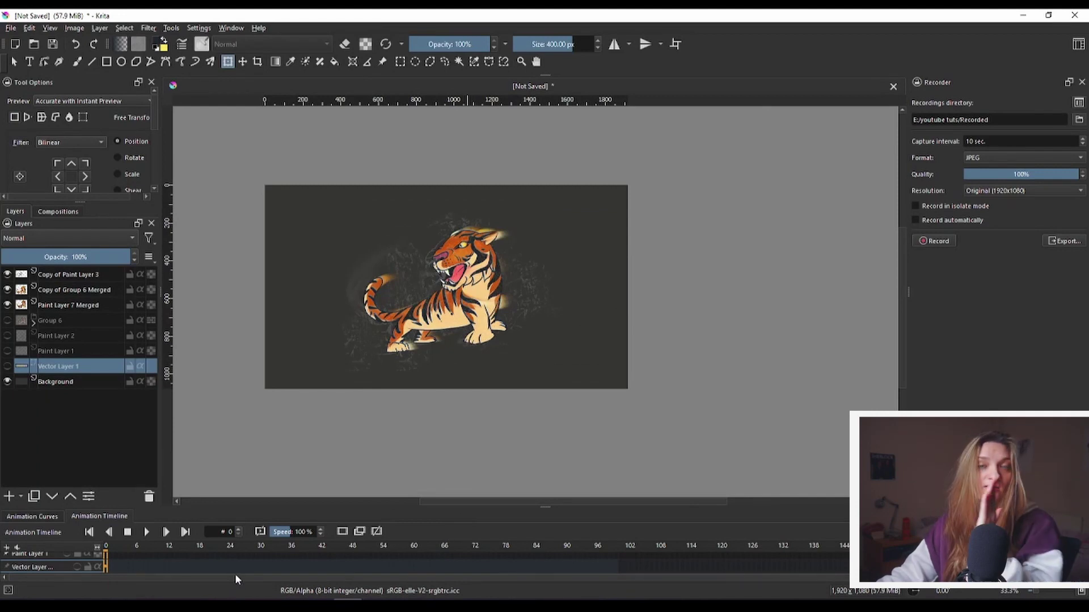
{"action": "key", "text": "alt+Tab"}
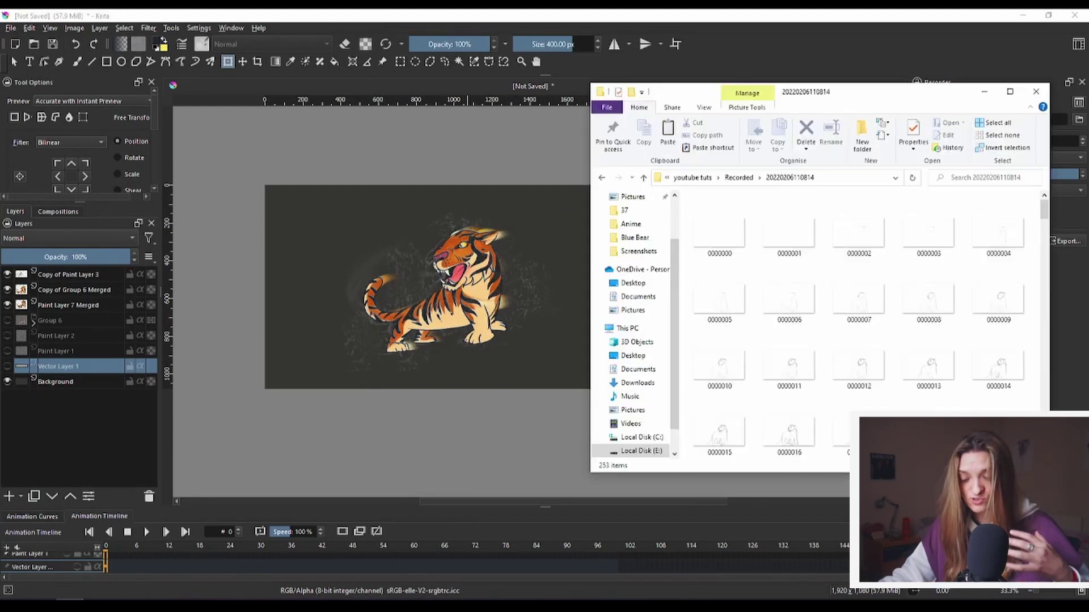
{"action": "left_click", "coordinate": [743, 179]}
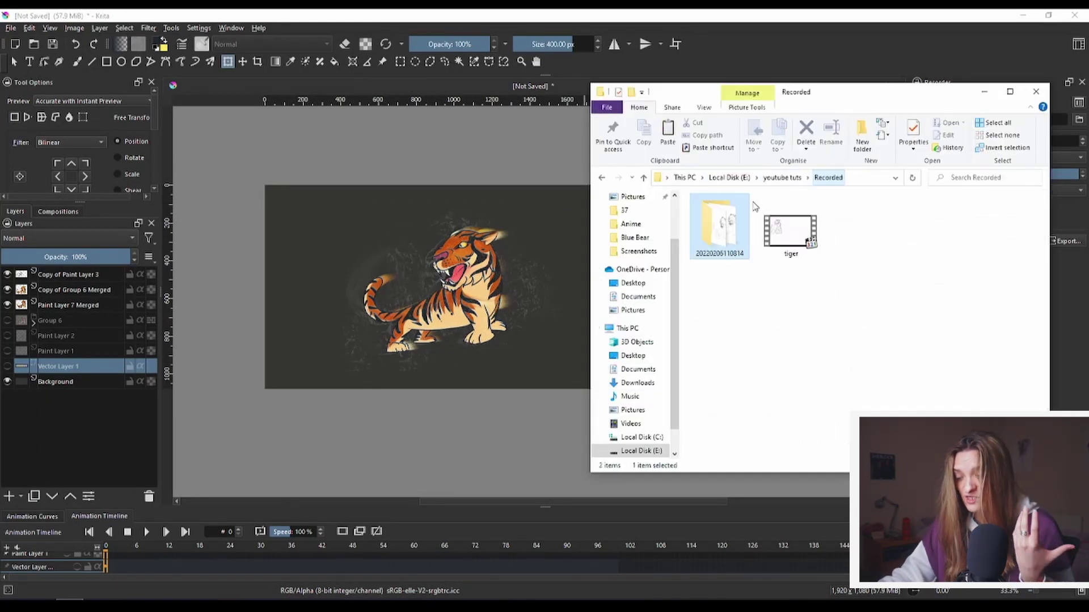
{"action": "left_click", "coordinate": [793, 237]}
Play tiger.mp4 through its early sketch stages, then bring the Krita tiger canvas back to the front
{"action": "double_click", "coordinate": [796, 237]}
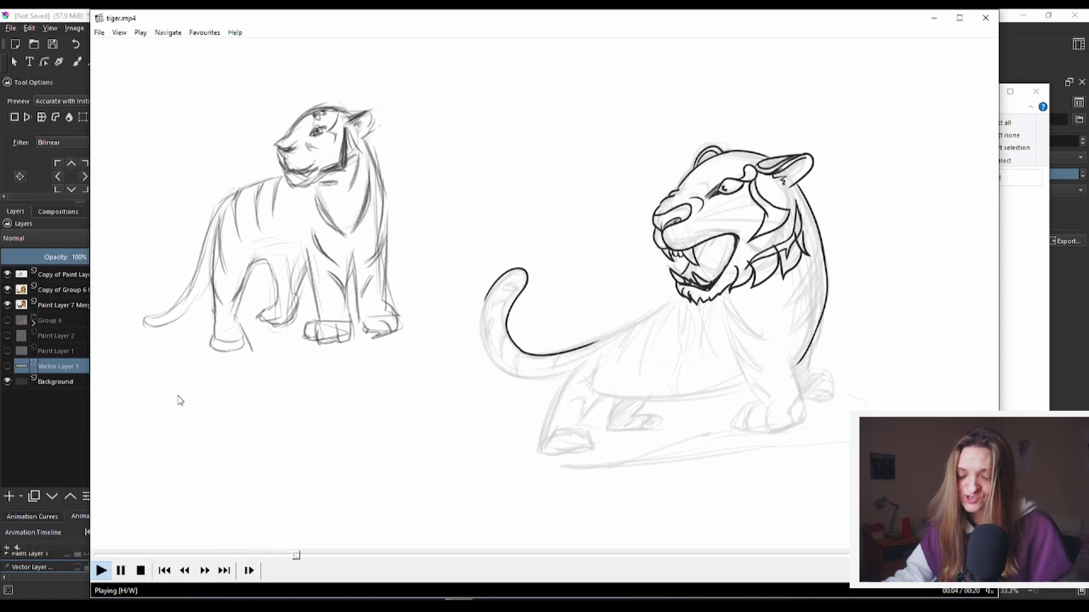
{"action": "left_click", "coordinate": [54, 424]}
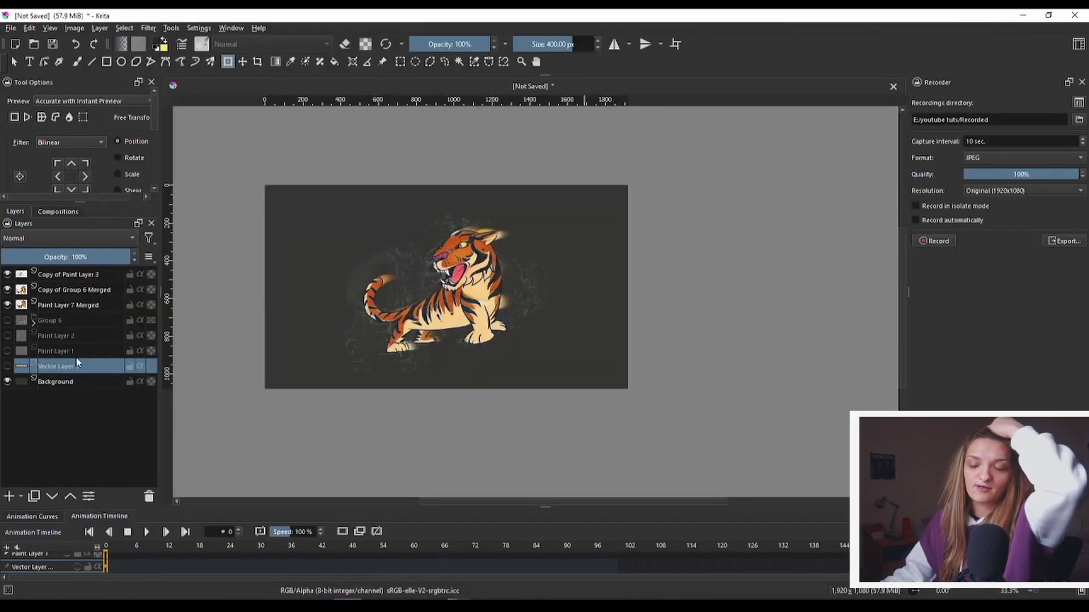
Zoom the Krita canvas to 66.7% around the finished tiger
{"action": "mouse_move", "coordinate": [78, 359]}
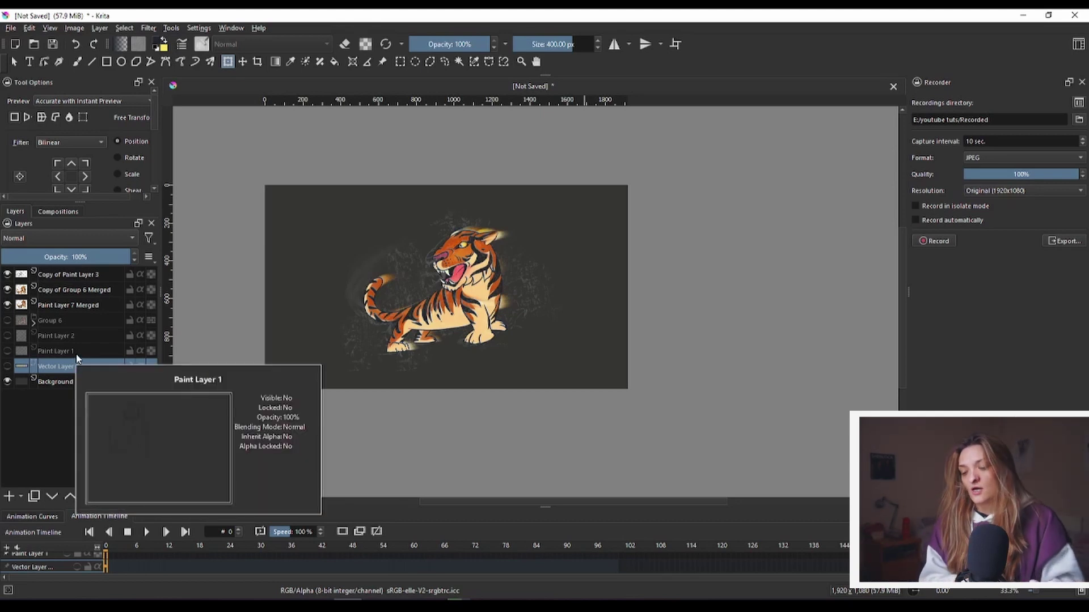
{"action": "scroll", "coordinate": [455, 283], "scroll_direction": "up", "scroll_amount": 2}
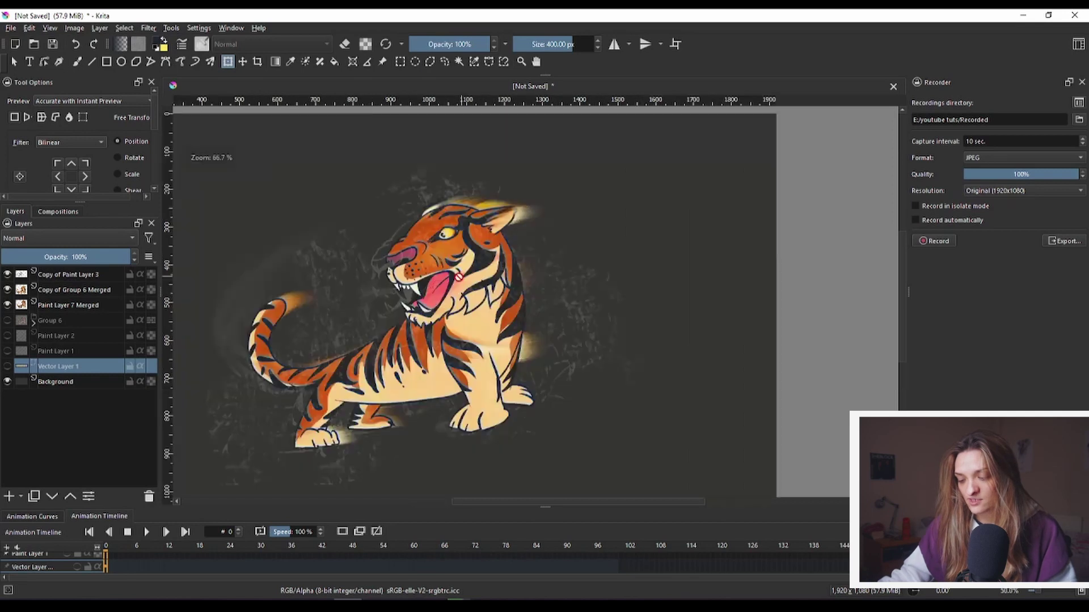
Pan to centre the tiger, then let tiger.mp4 play on to the fully coloured version
{"action": "left_click_drag", "start_coordinate": [455, 282], "coordinate": [579, 261]}
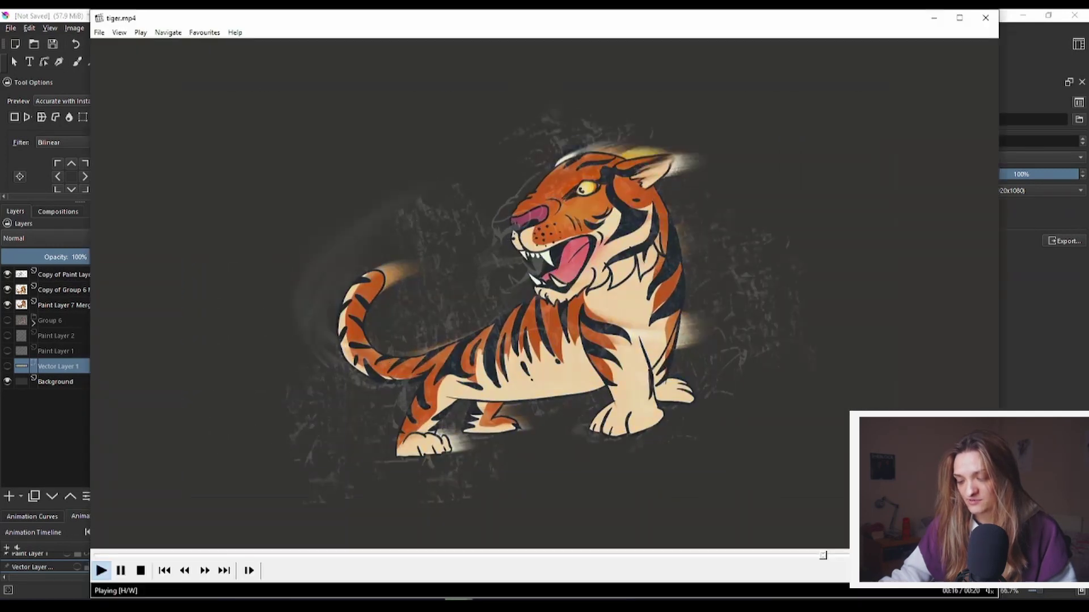